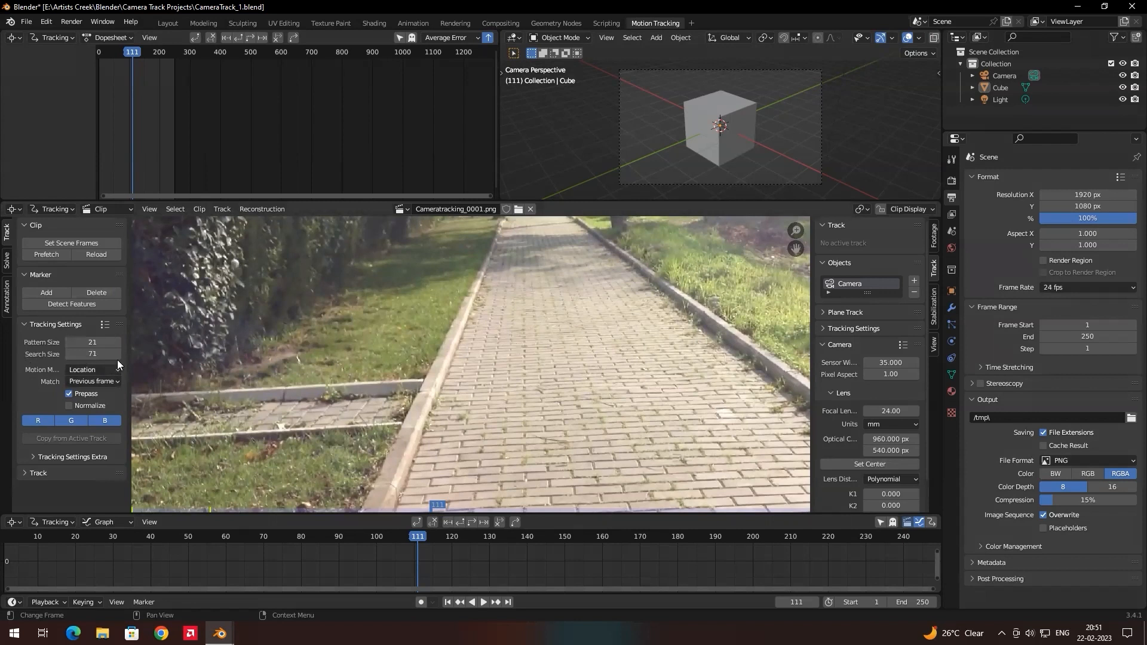
Set the tracking match method to Previous frame.
left_click(83, 380)
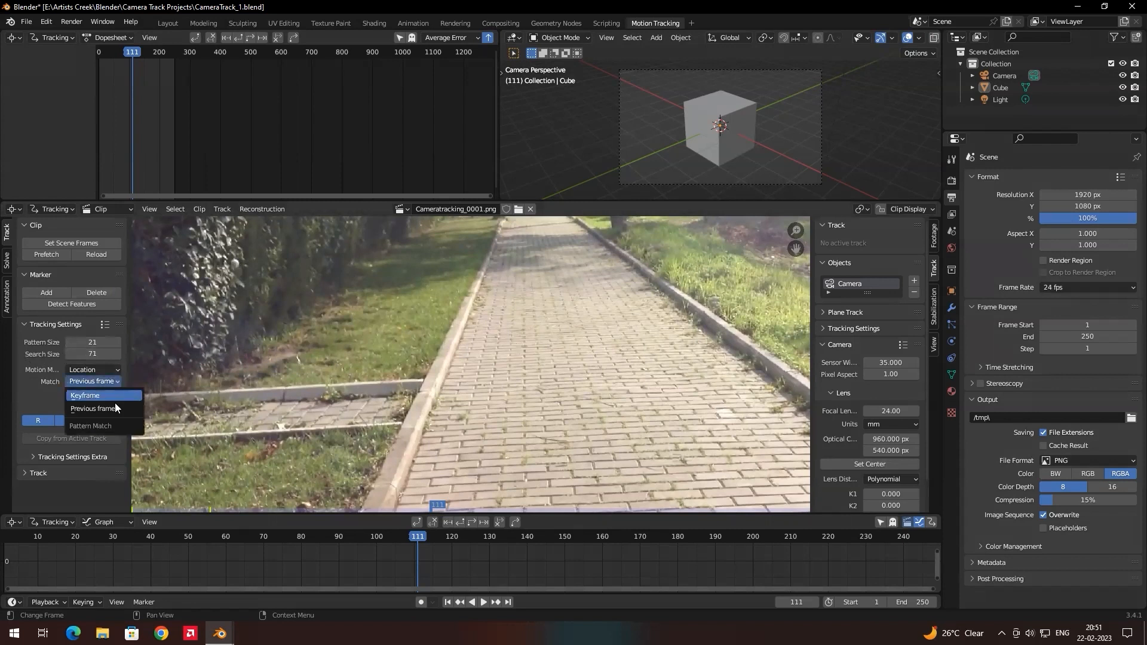
left_click(103, 405)
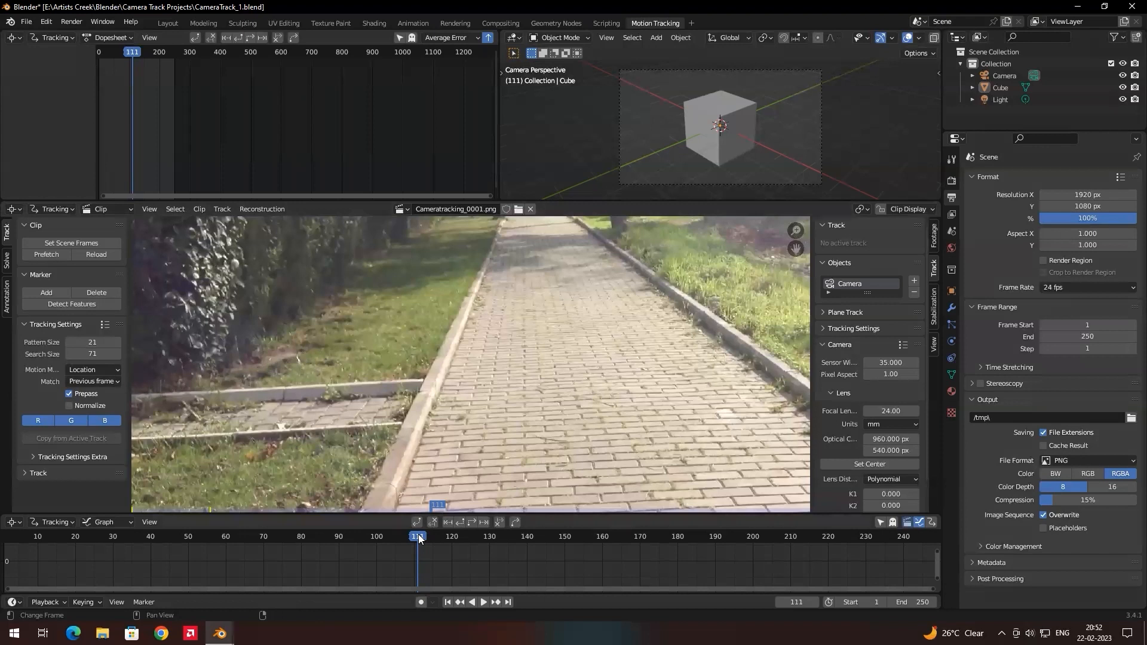
Prefetch the clip's frames into memory and return the playhead to frame 1.
left_click_drag(418, 534, 12, 543)
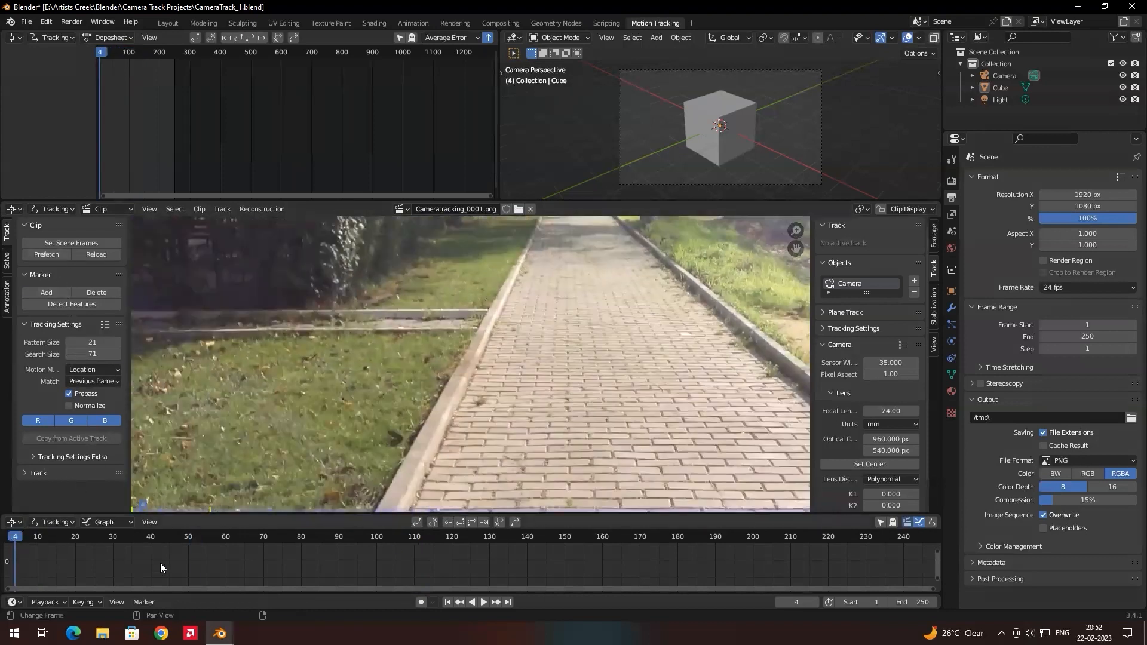
left_click(49, 253)
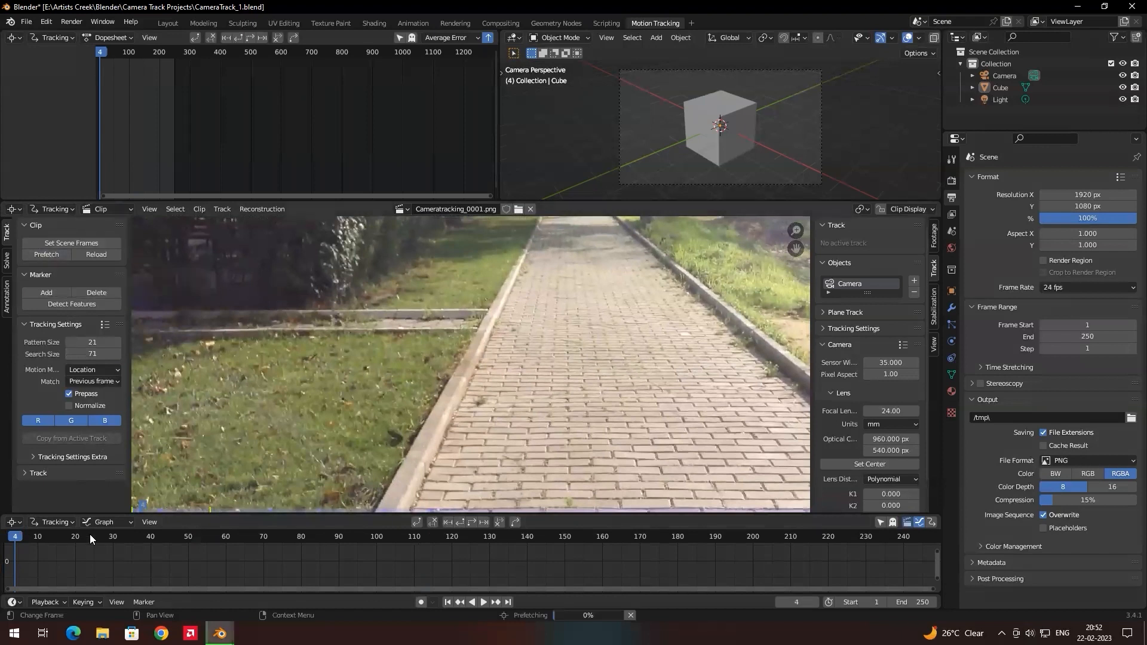
left_click_drag(344, 552, 2, 552)
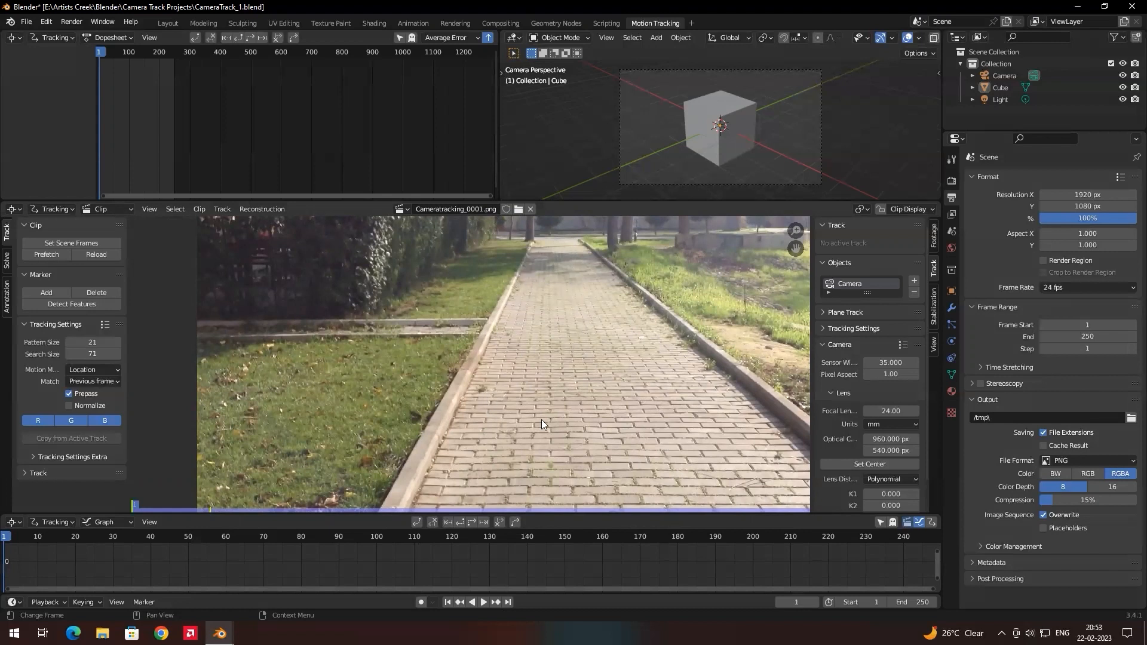
Add a tracking marker on the dark spot in the paving near the path's left kerb and centre it on the spot.
scroll(510, 351, "up", 3)
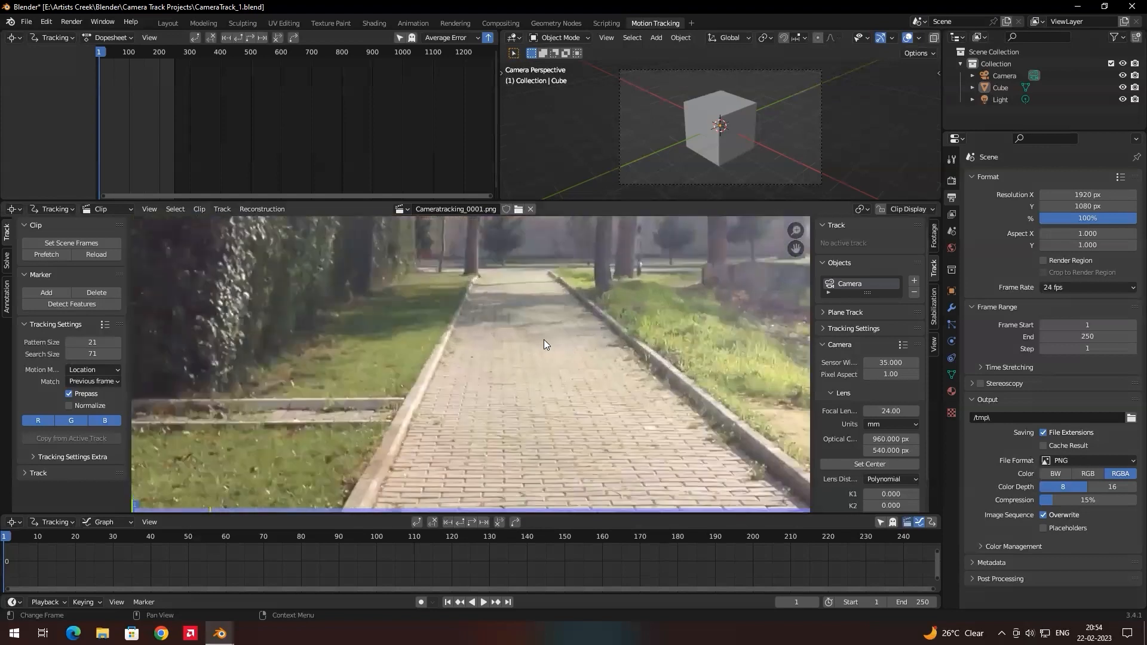
scroll(531, 343, "up", 2)
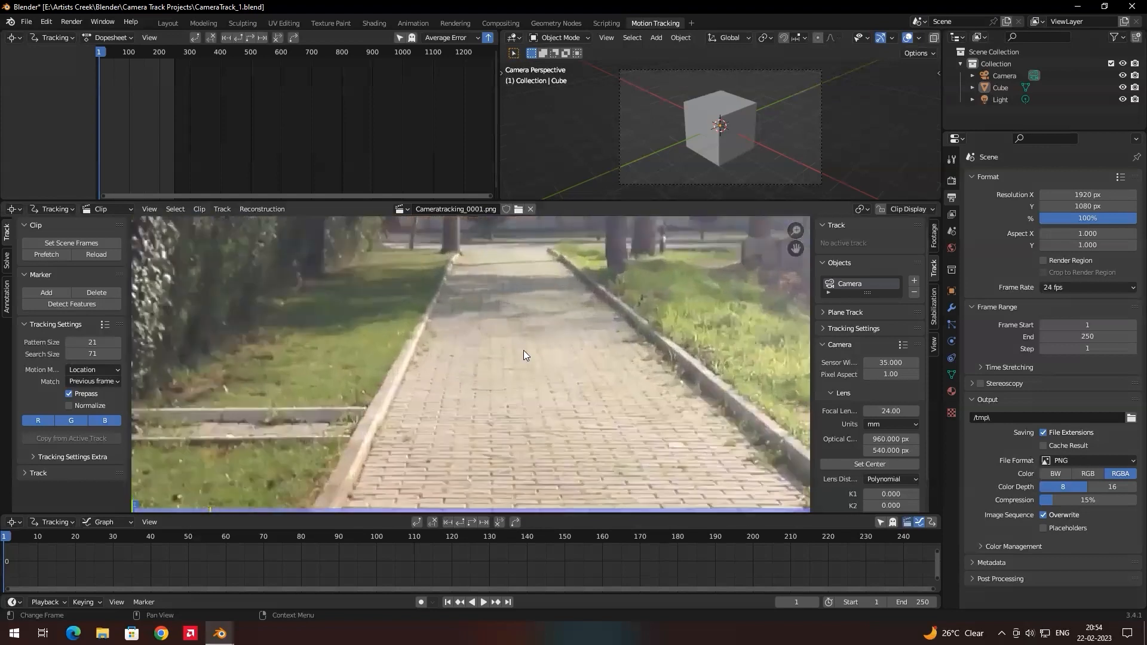
scroll(530, 345, "up", 2)
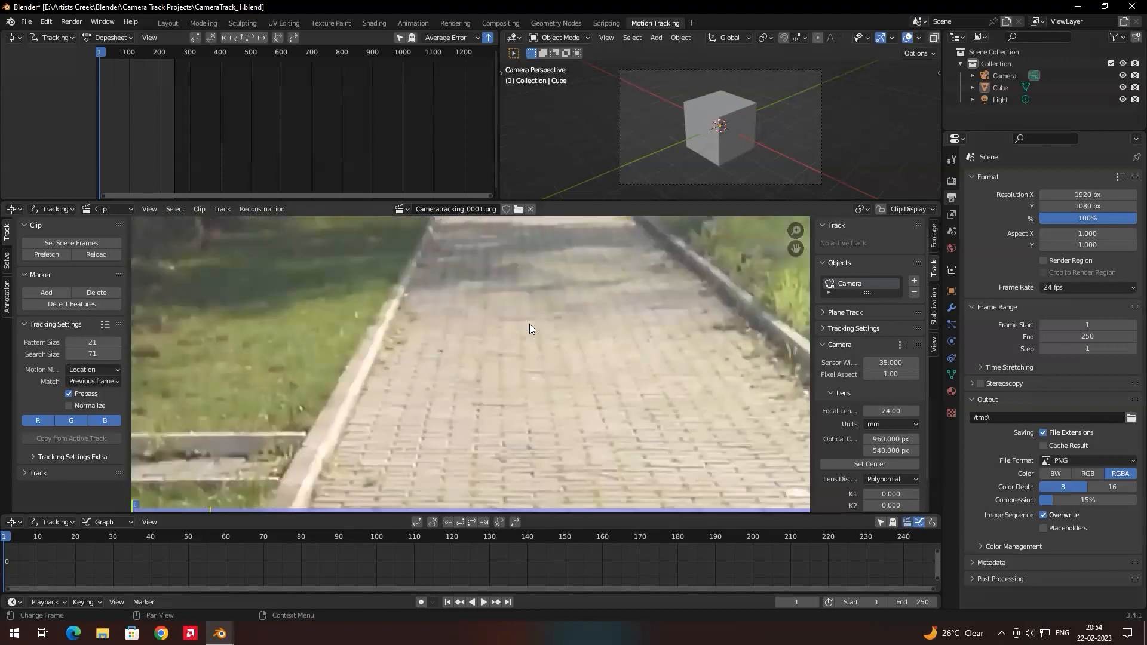
scroll(516, 326, "down", 2)
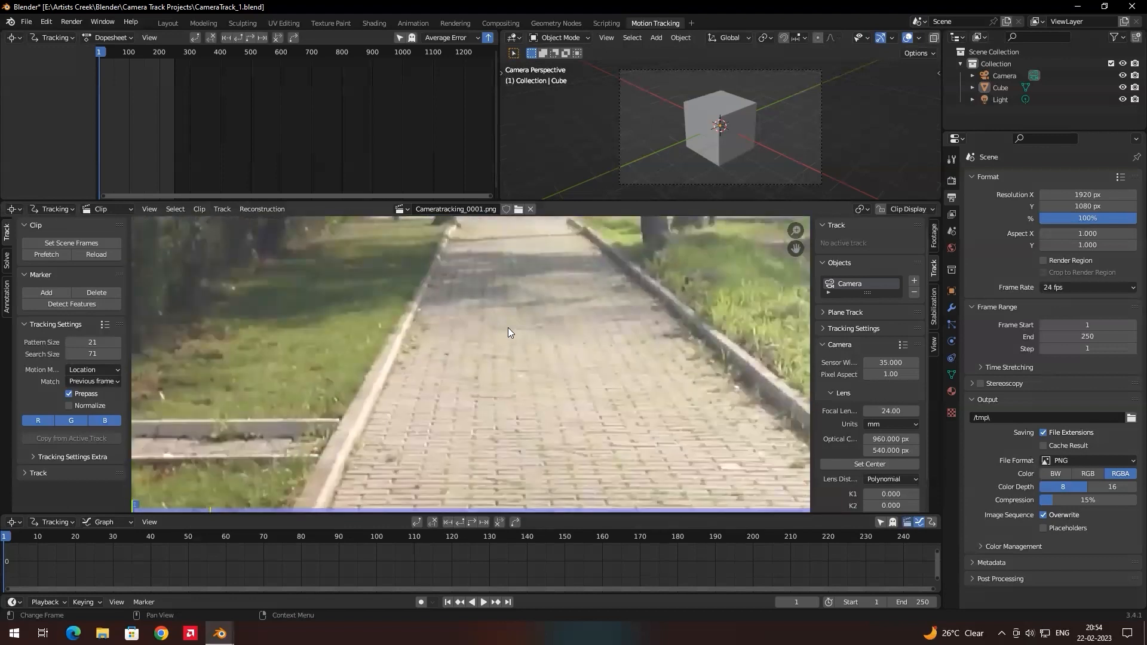
scroll(507, 327, "up", 2)
middle_click_drag(594, 284, 486, 346)
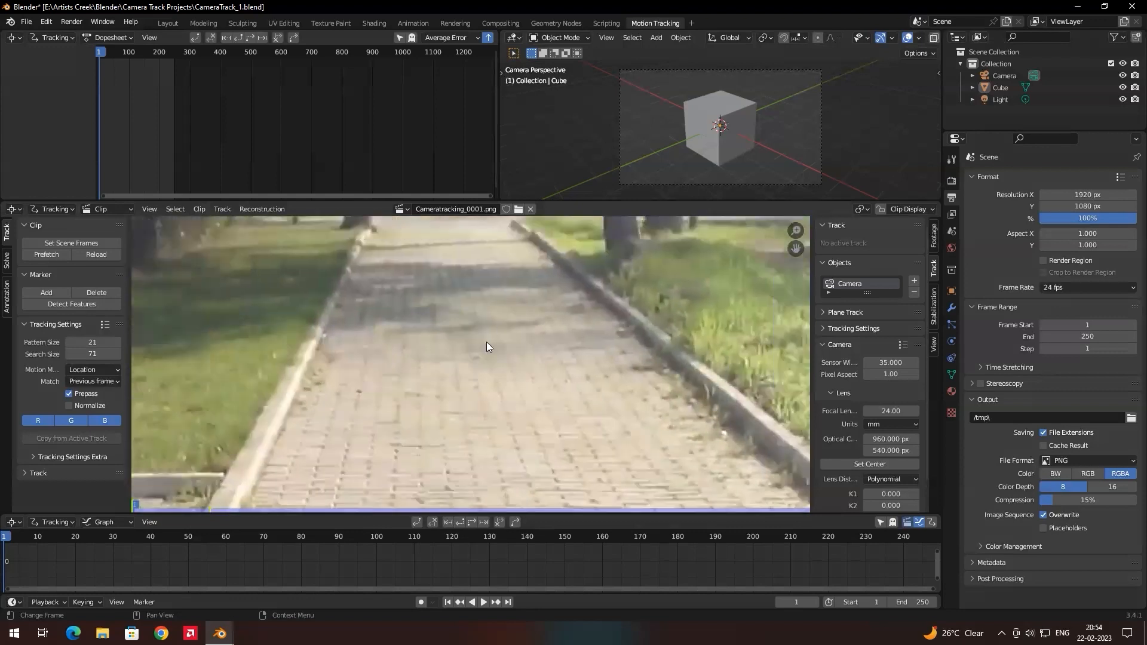
scroll(499, 357, "up", 4)
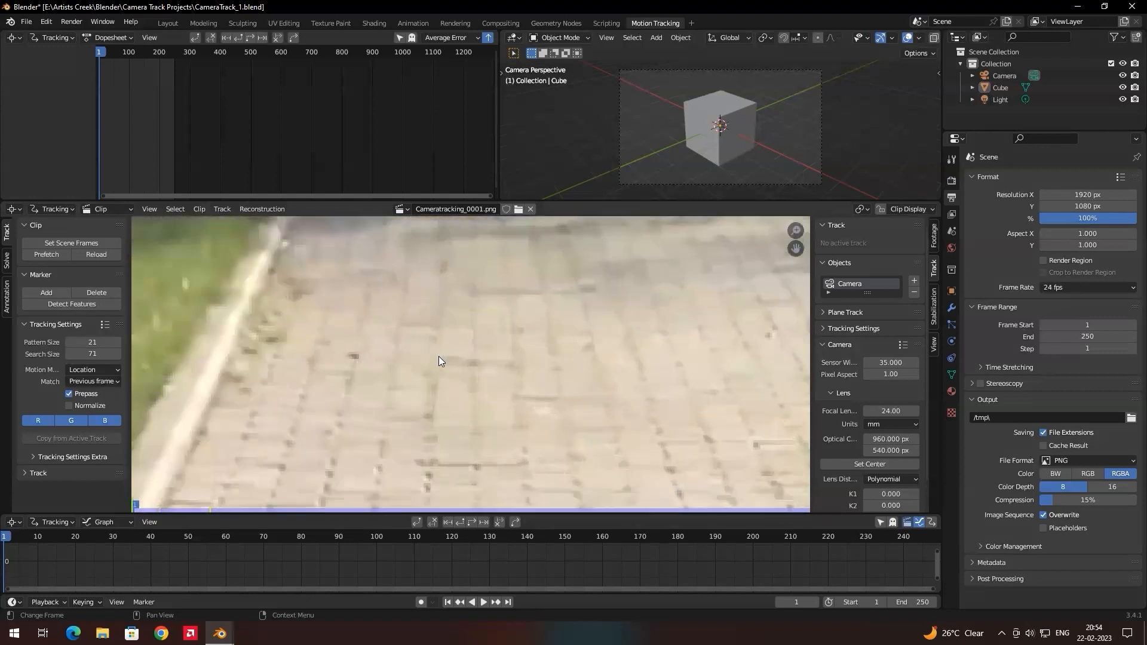
scroll(464, 371, "down", 2)
scroll(447, 369, "up", 4)
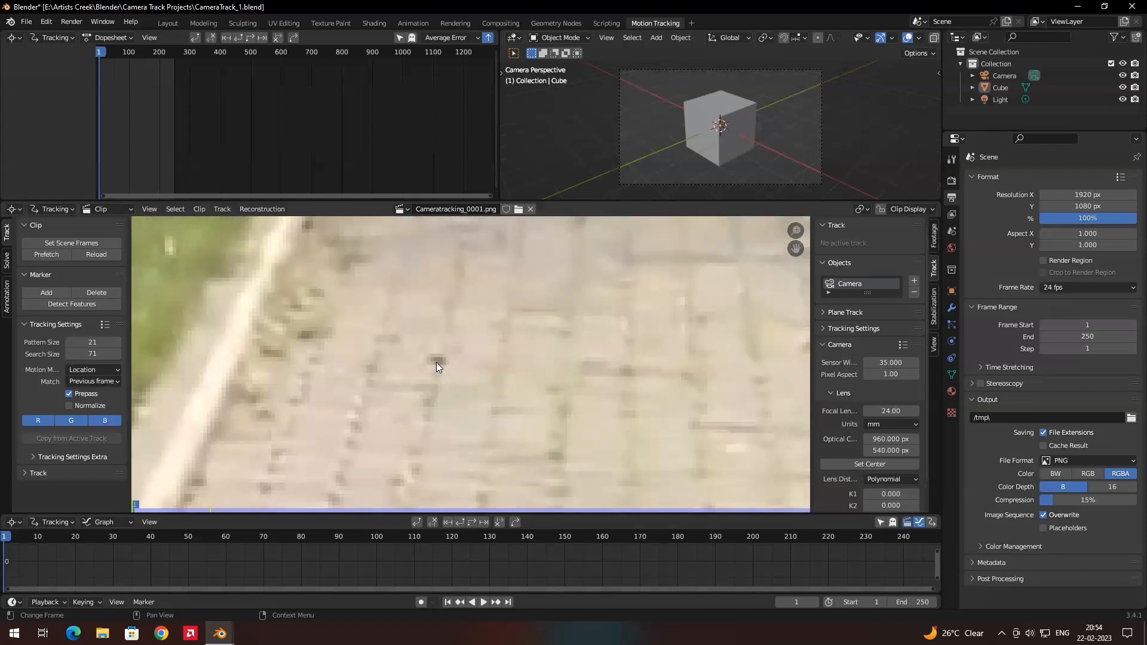
left_click(437, 361, "ctrl")
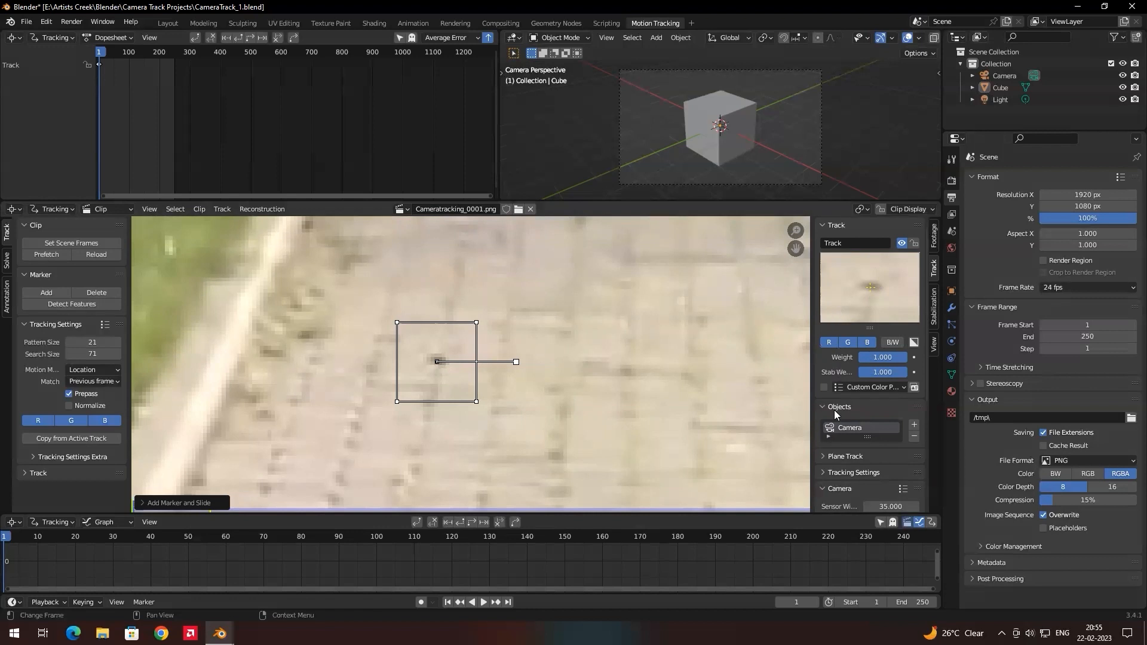
mouse_move(872, 285)
left_mouse_down()
mouse_move(855, 295)
mouse_move(868, 291)
left_mouse_up()
left_click_drag(436, 363, 437, 361)
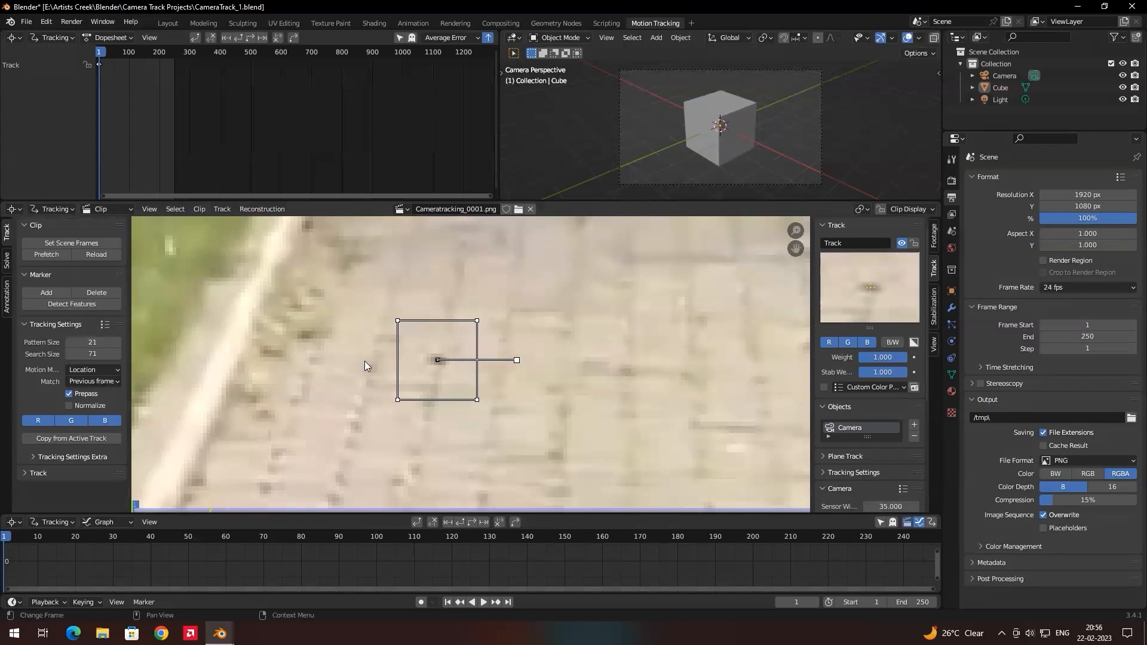
Track the marker near the left kerb forward through the clip.
left_click(22, 471)
scroll(36, 469, "down", 2)
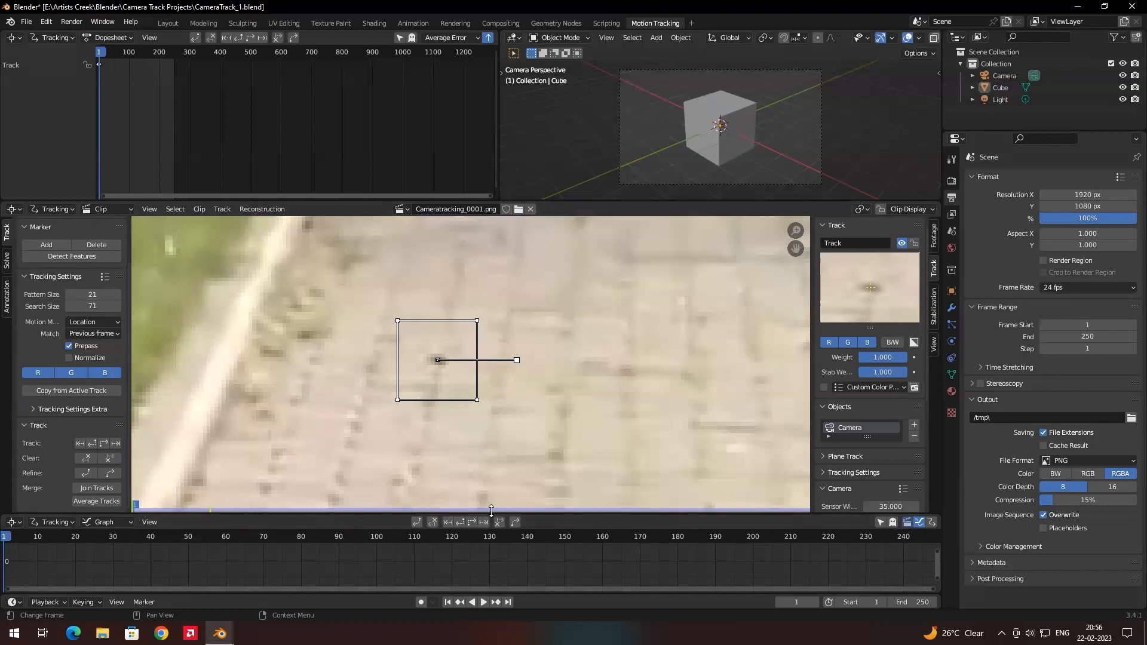
scroll(522, 347, "down", 10)
scroll(510, 354, "up", 4)
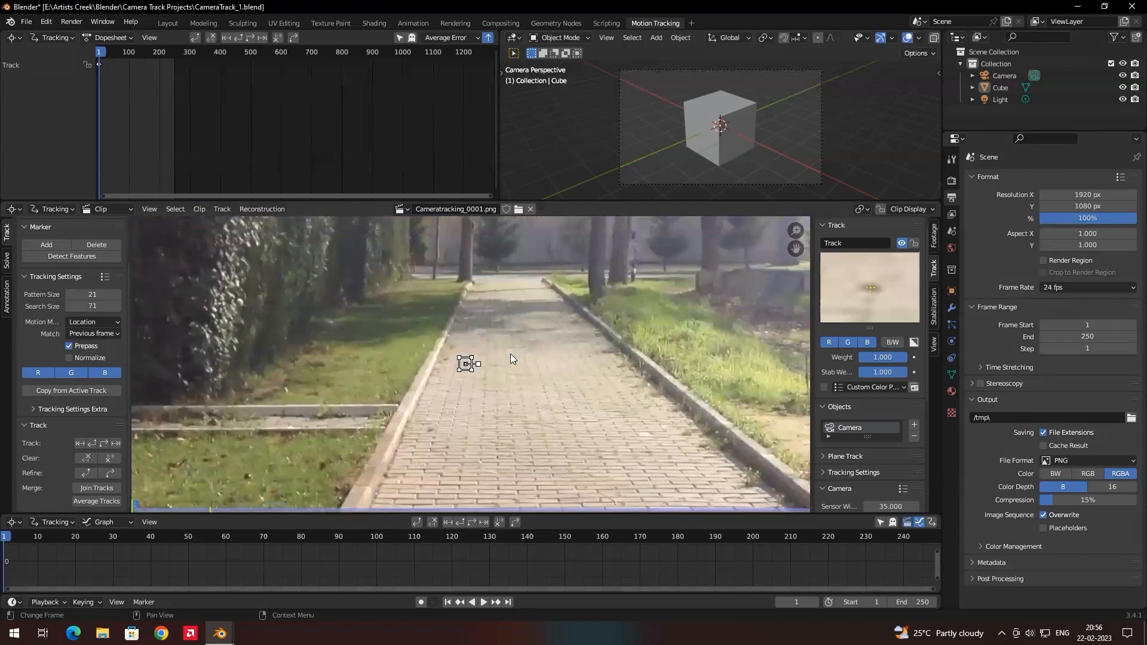
scroll(610, 395, "up", 1)
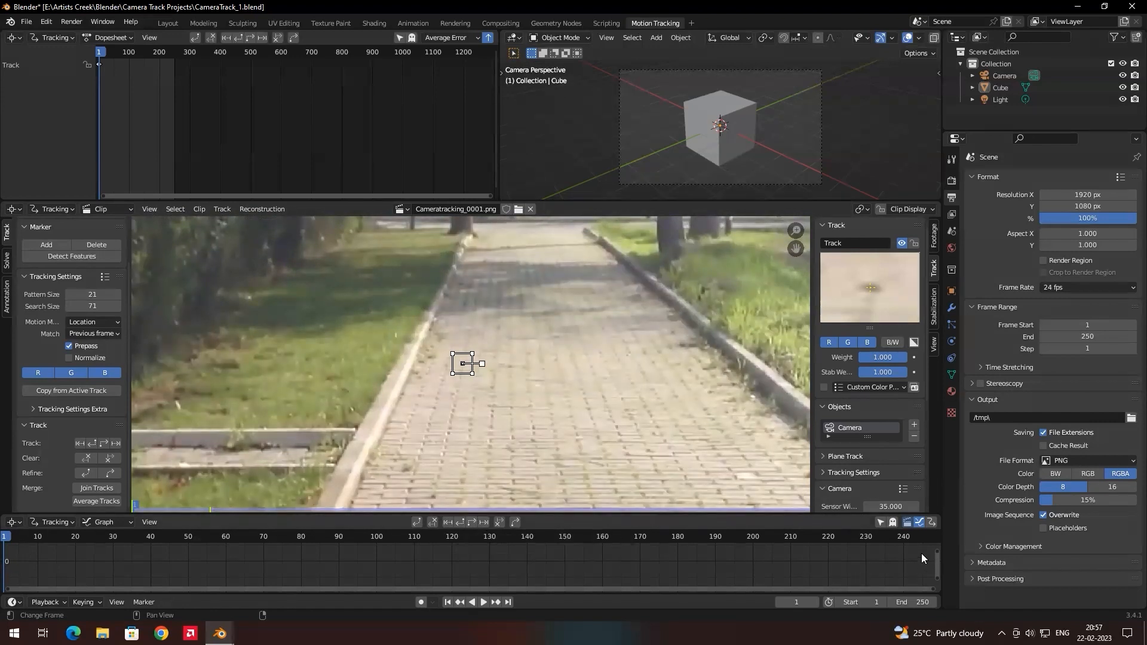
left_click(471, 524)
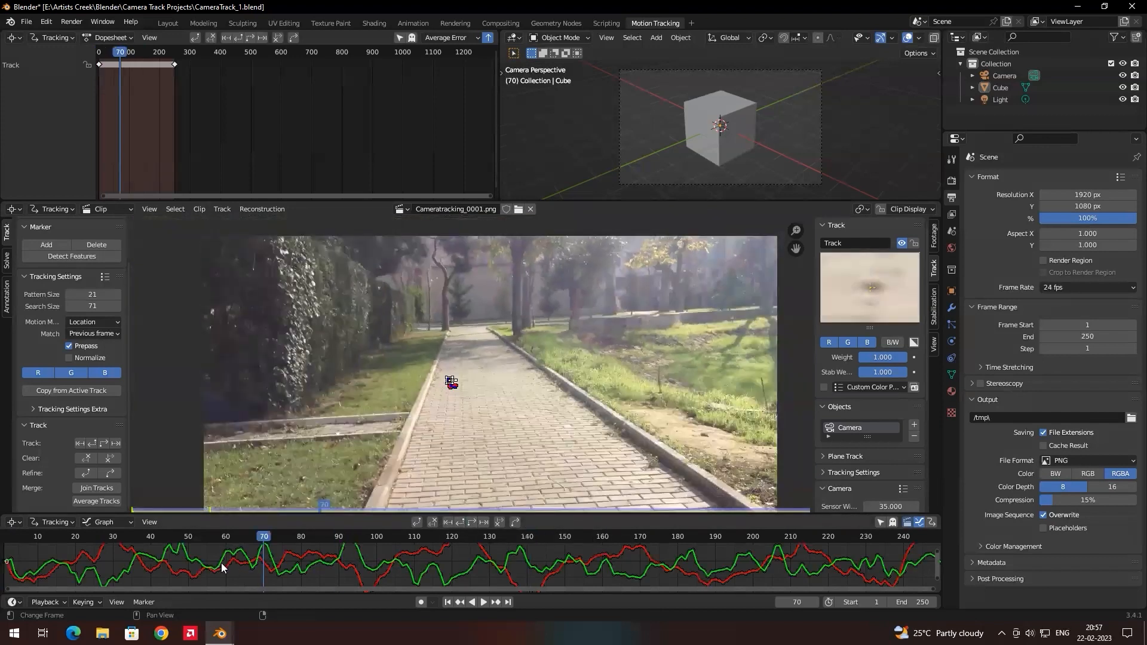
Scrub through the footage to check how the first marker follows its spot, ending at frame 1.
left_click_drag(177, 565, 113, 571)
scroll(447, 385, "up", 7)
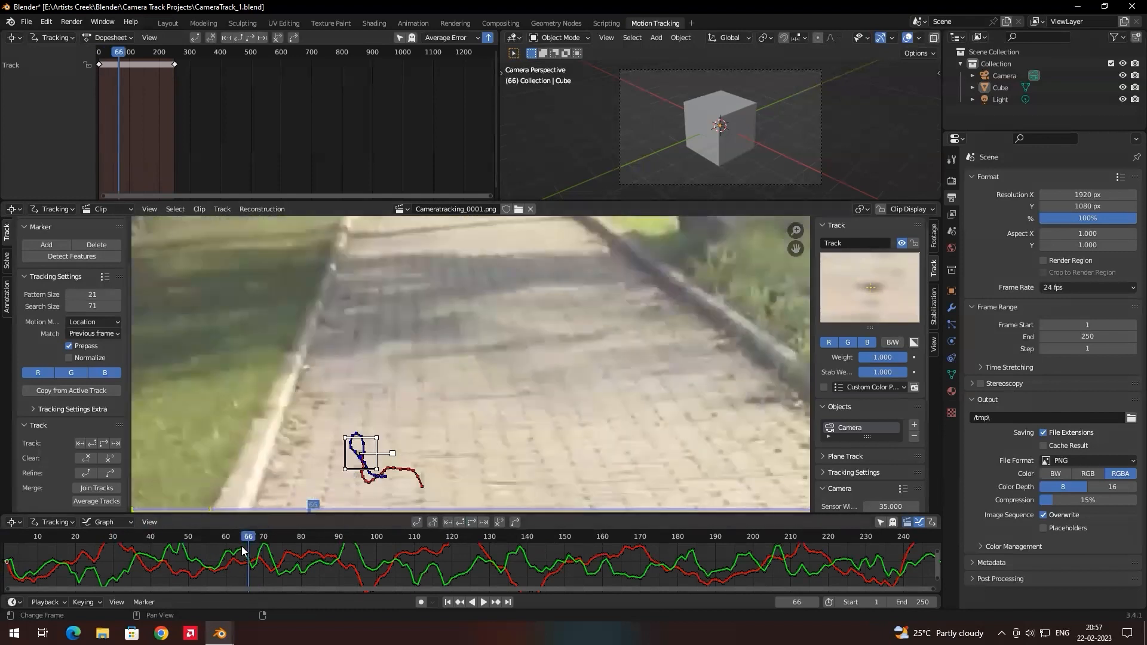
mouse_move(243, 550)
left_mouse_down()
mouse_move(452, 544)
mouse_move(464, 525)
mouse_move(483, 551)
mouse_move(100, 584)
mouse_move(5, 577)
left_mouse_up()
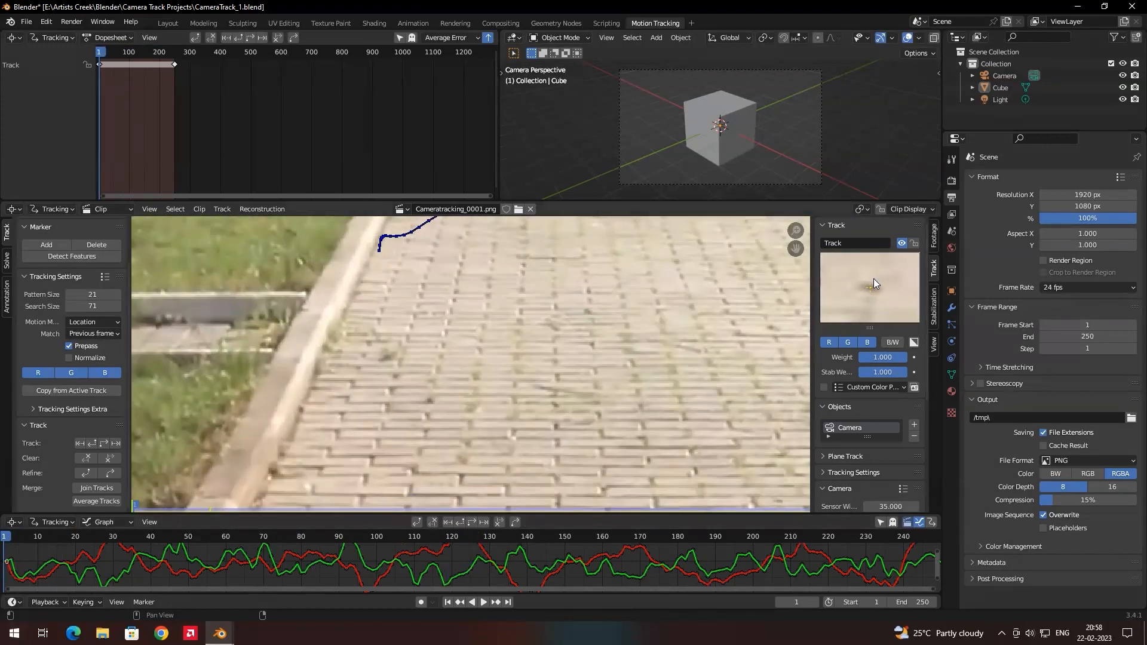
mouse_move(14, 543)
left_mouse_down()
mouse_move(904, 568)
mouse_move(534, 537)
mouse_move(5, 538)
left_mouse_up()
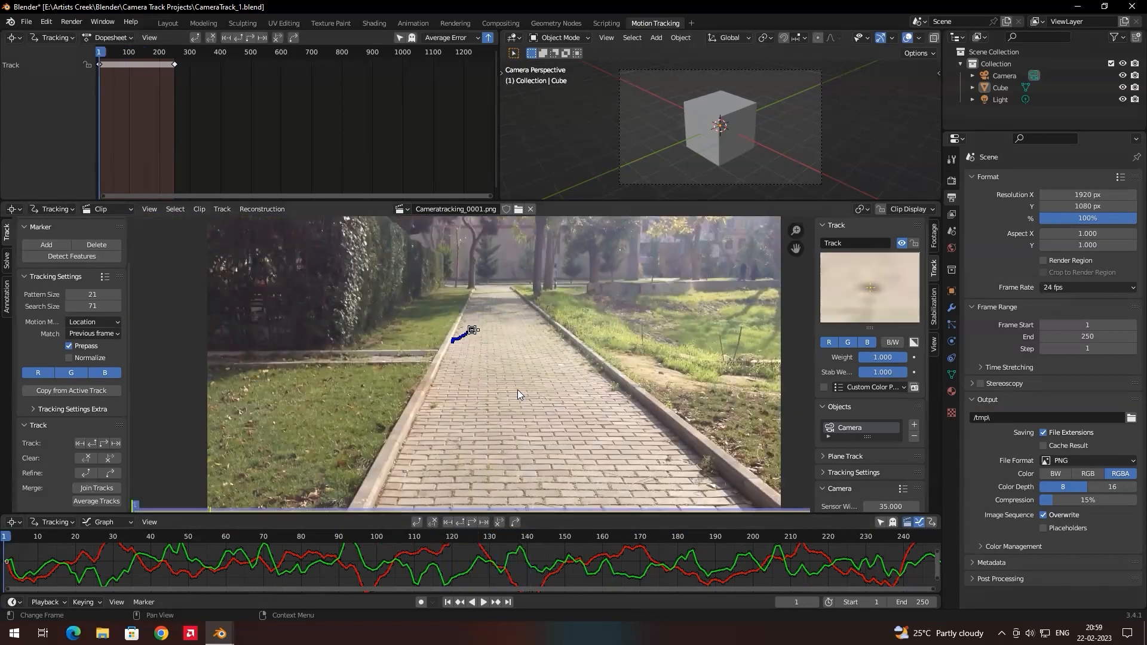
Add a second tracking marker on the dark spot in the paving beside the path's right kerb and centre it on the spot.
scroll(516, 381, "up", 1)
scroll(524, 389, "up", 1)
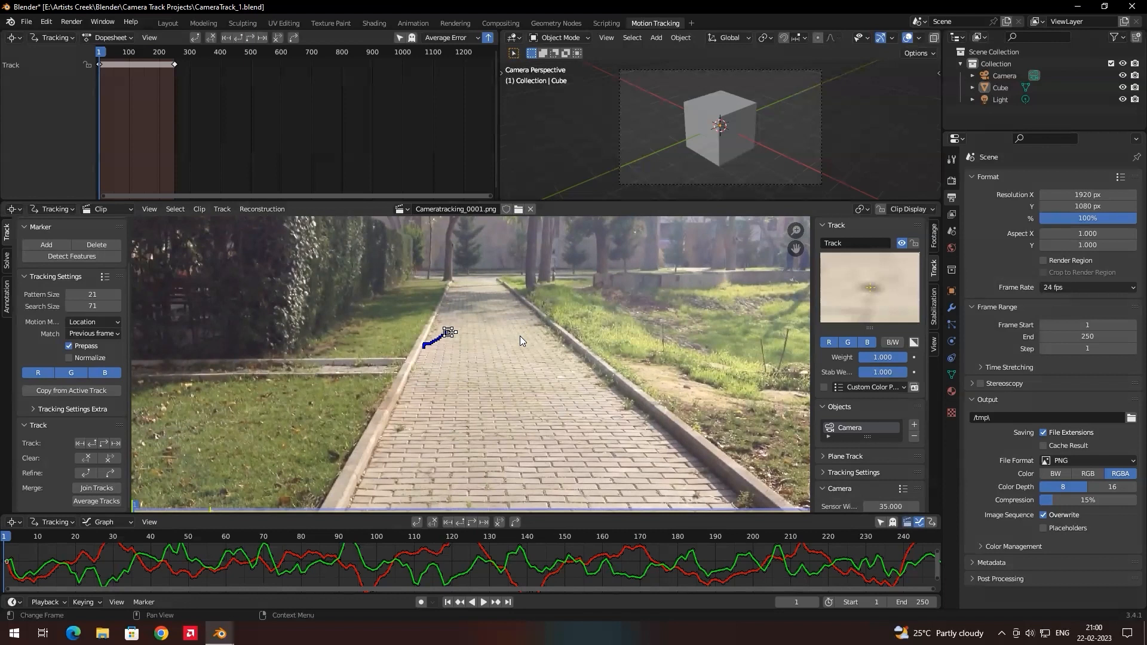
scroll(523, 371, "up", 5)
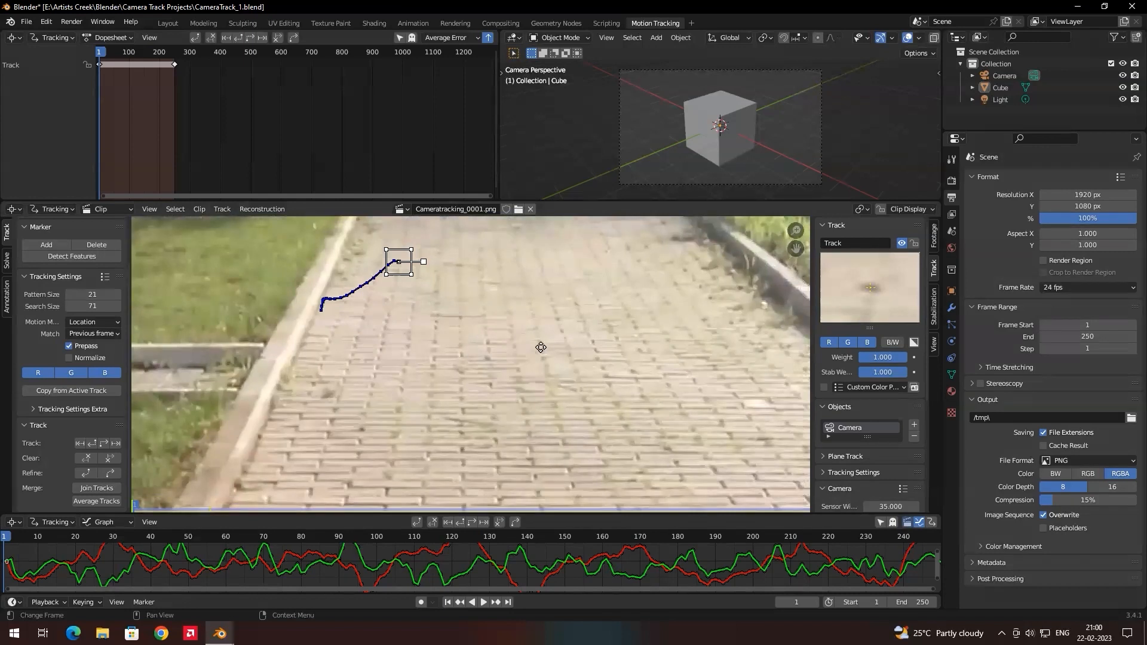
middle_click_drag(541, 347, 428, 361)
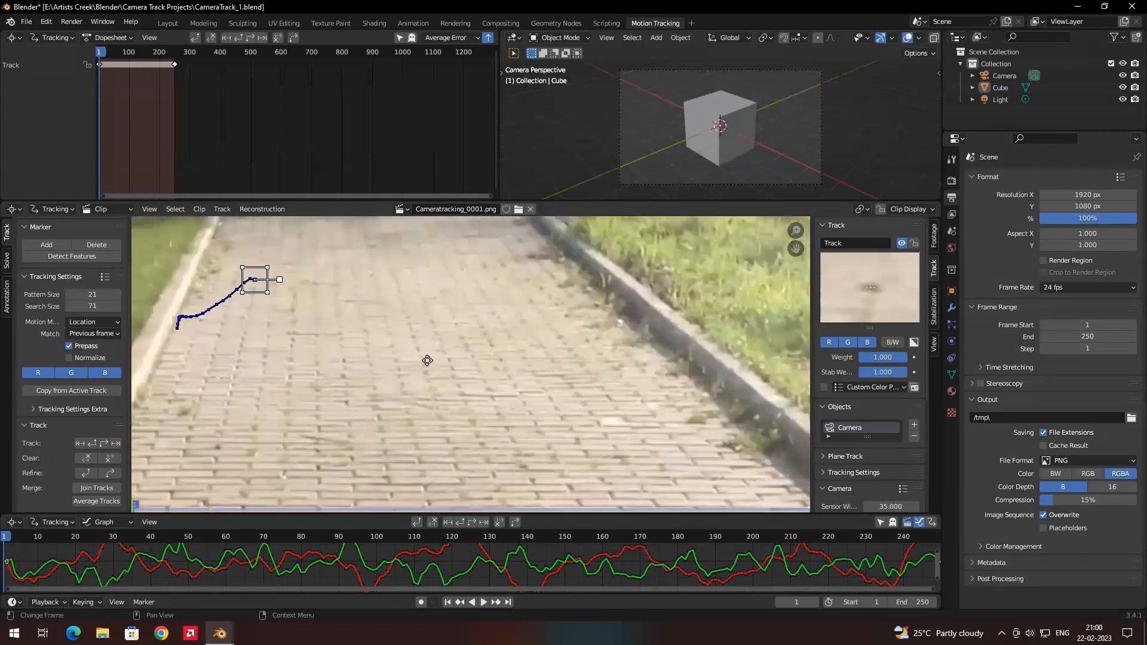
scroll(550, 335, "up", 7)
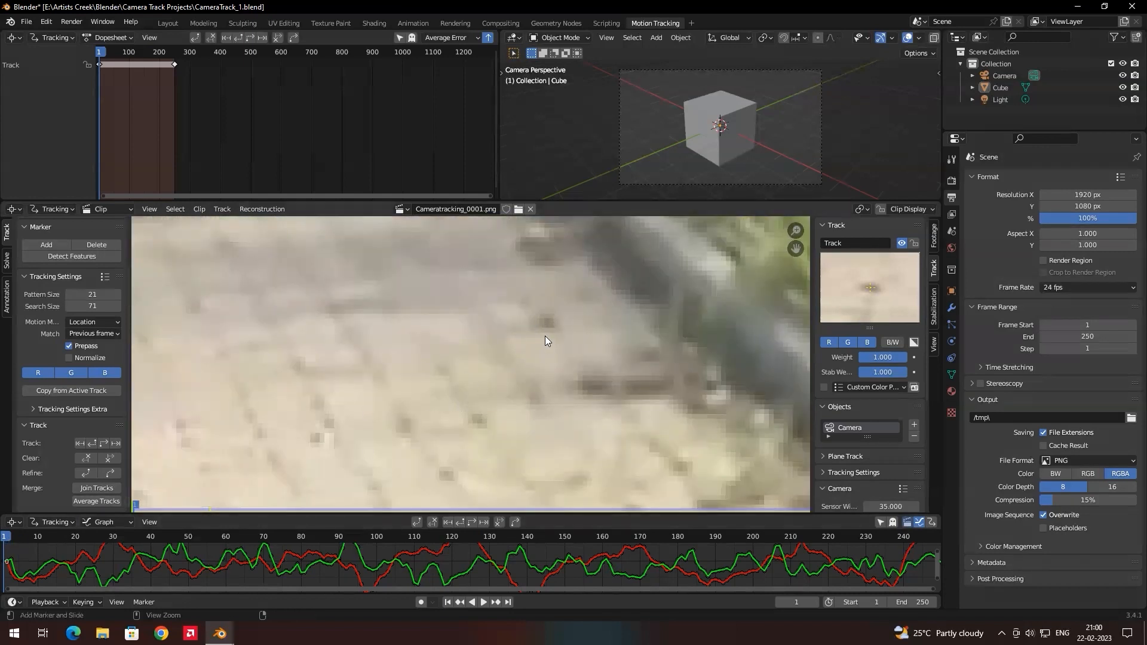
left_click(547, 322, "ctrl")
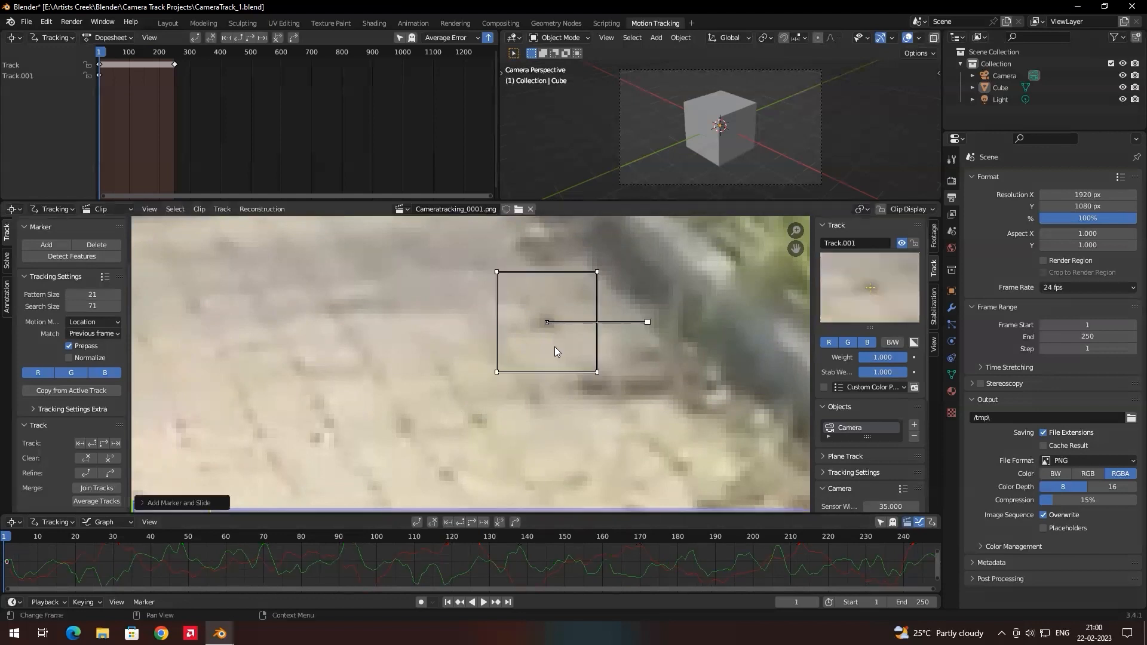
left_click_drag(546, 323, 543, 324)
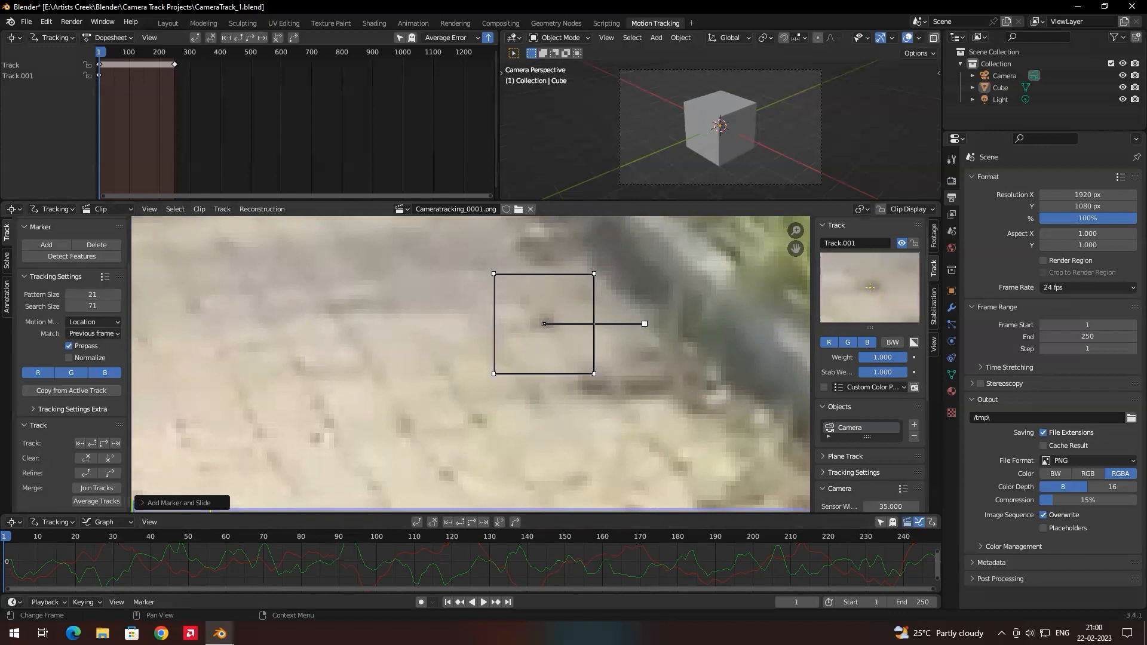
Track the second marker forward through the clip to frame 250.
scroll(412, 382, "down", 6)
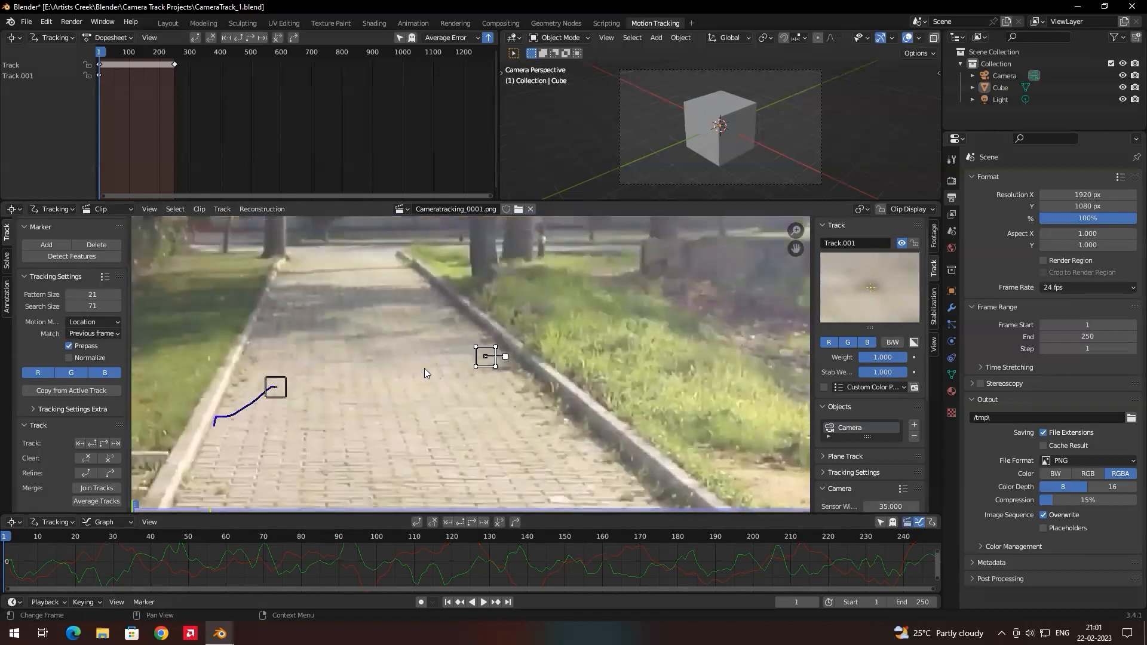
key("XF86AudioRaiseVolume")
key("ctrl+t")
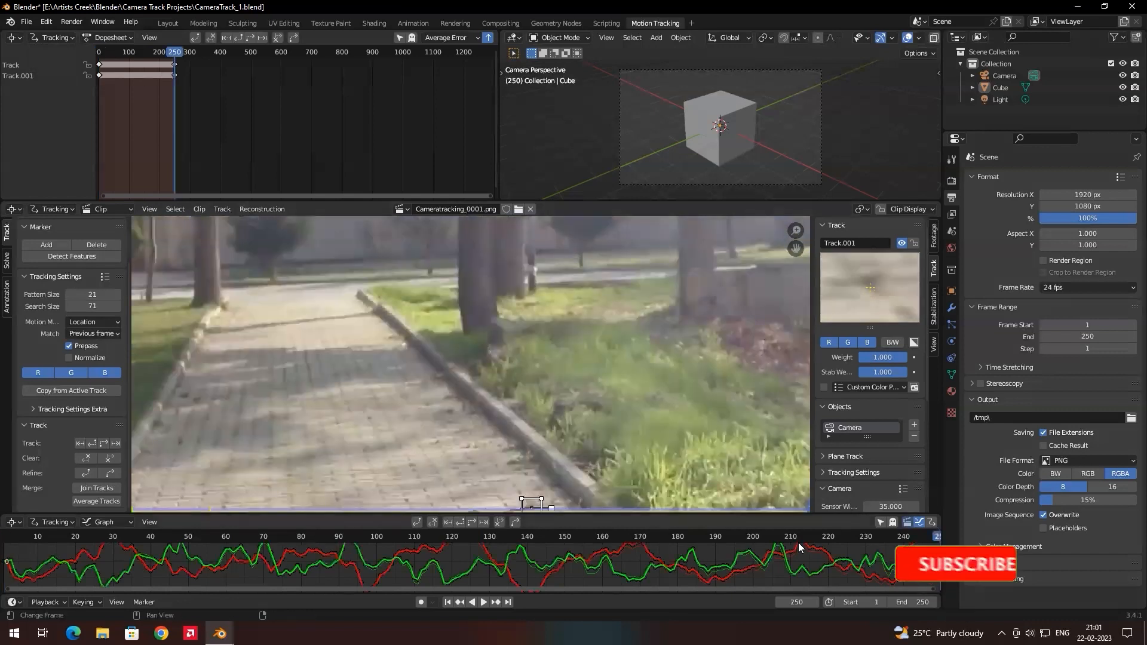
Scrub through the footage to check the second marker's tracking, ending at frame 1.
left_click(16, 537)
left_click_drag(16, 541, 719, 479)
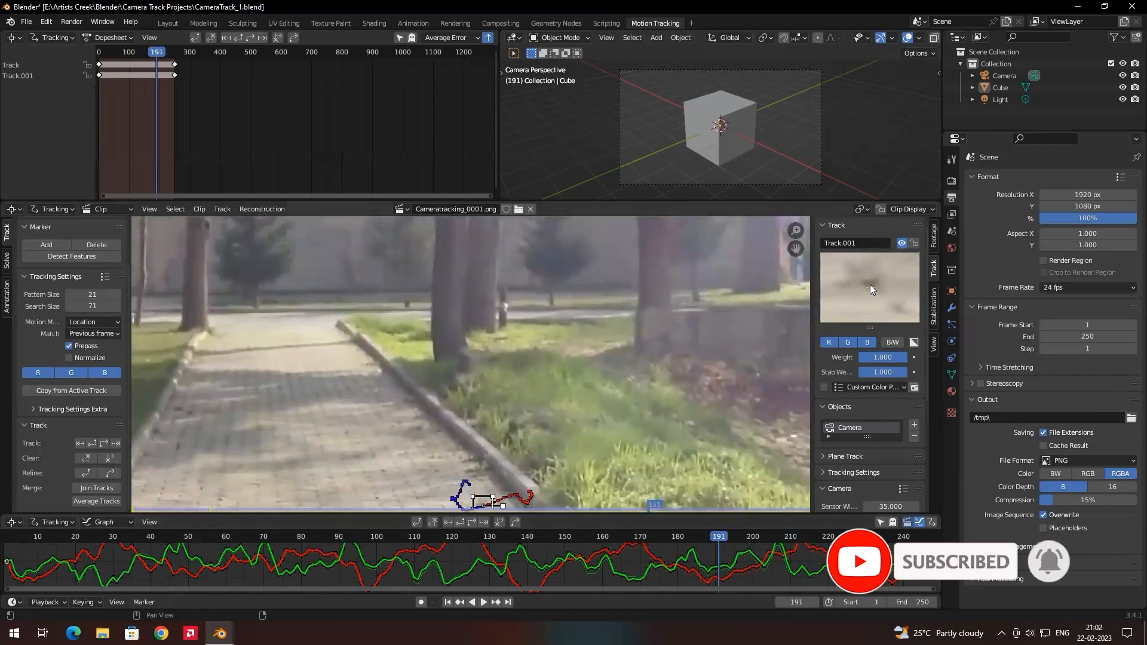
left_click_drag(631, 539, 6, 552)
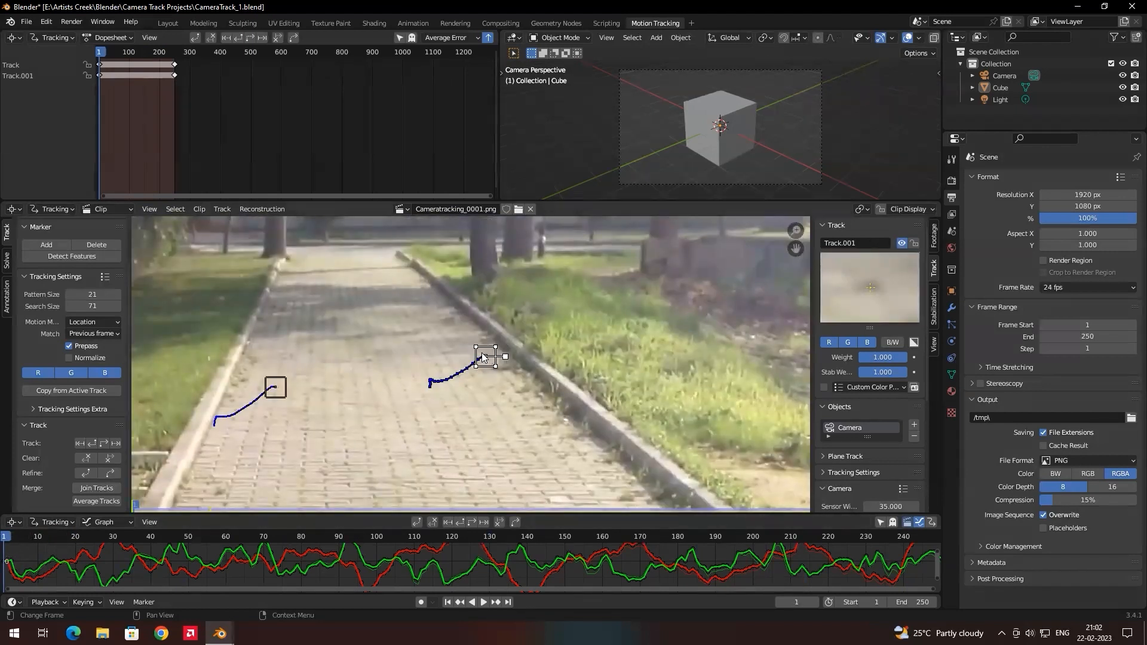
Delete the second track beside the path's right kerb.
key("x")
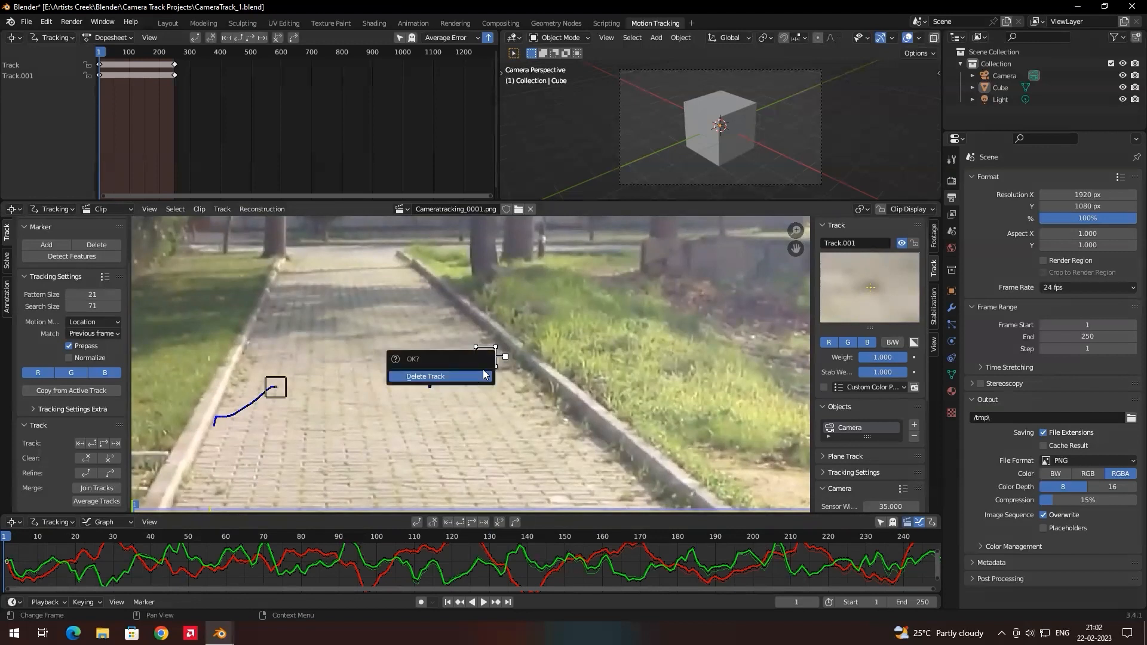
left_click(449, 377)
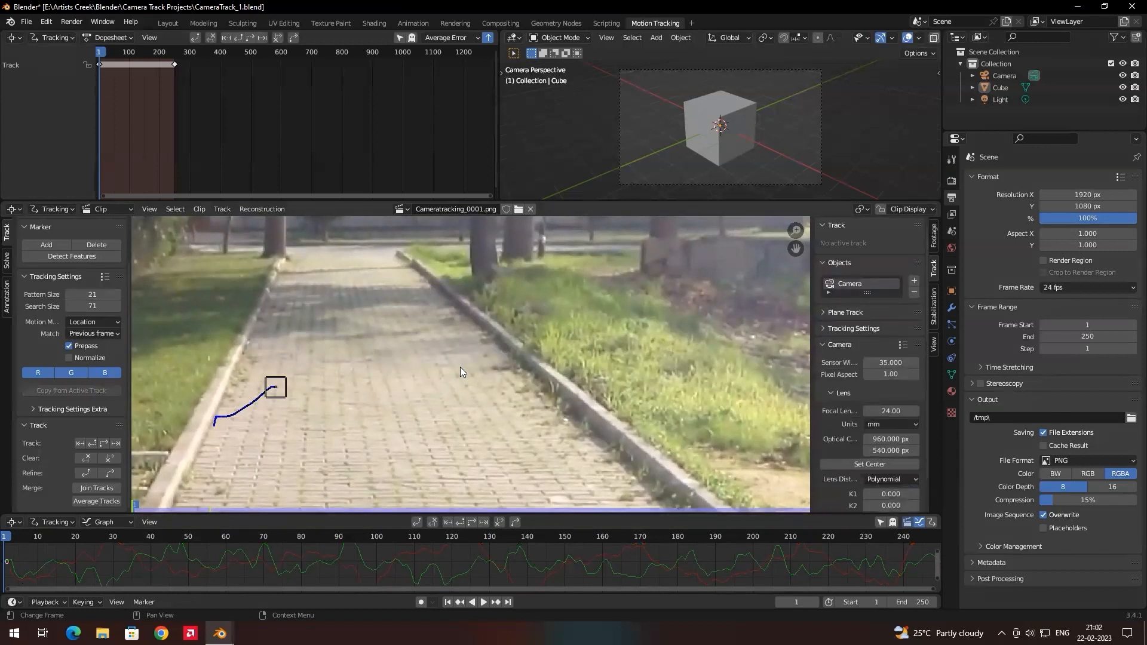
Set the motion model in the tracking settings to Location & Scale.
left_click(89, 324)
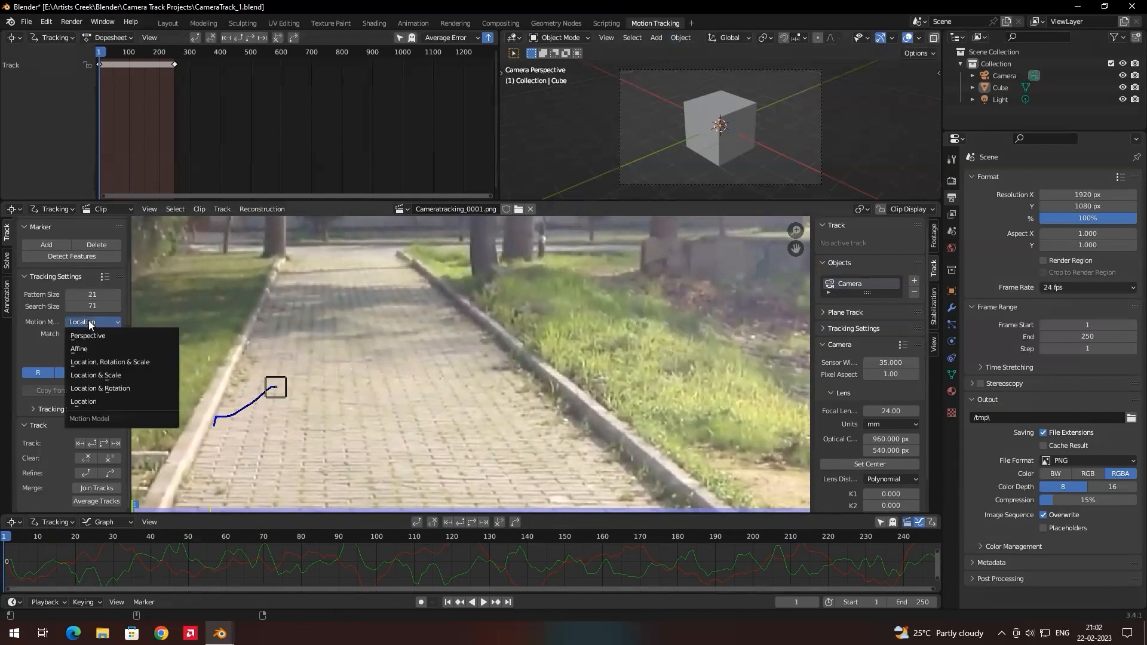
left_click(99, 377)
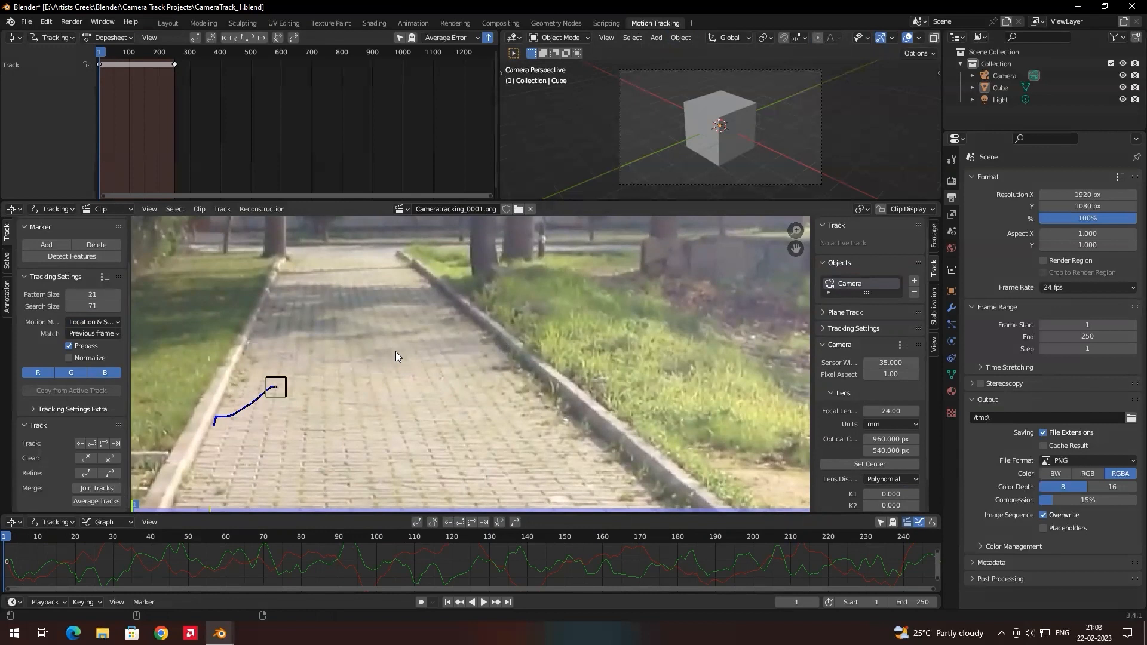
left_click(100, 322)
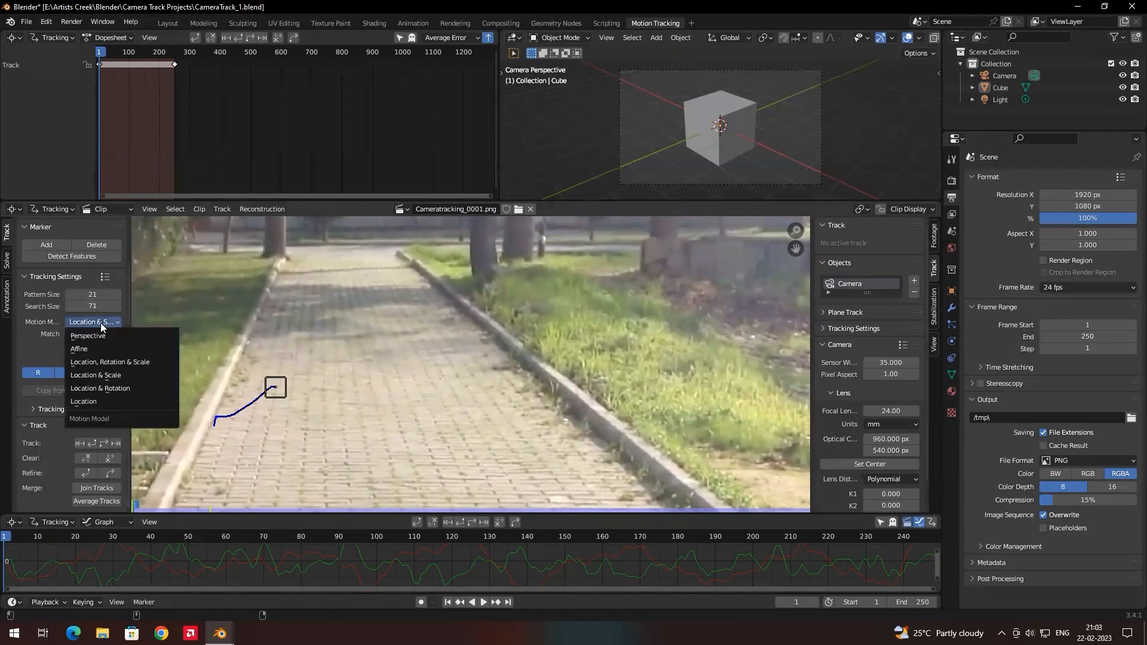
left_click(94, 381)
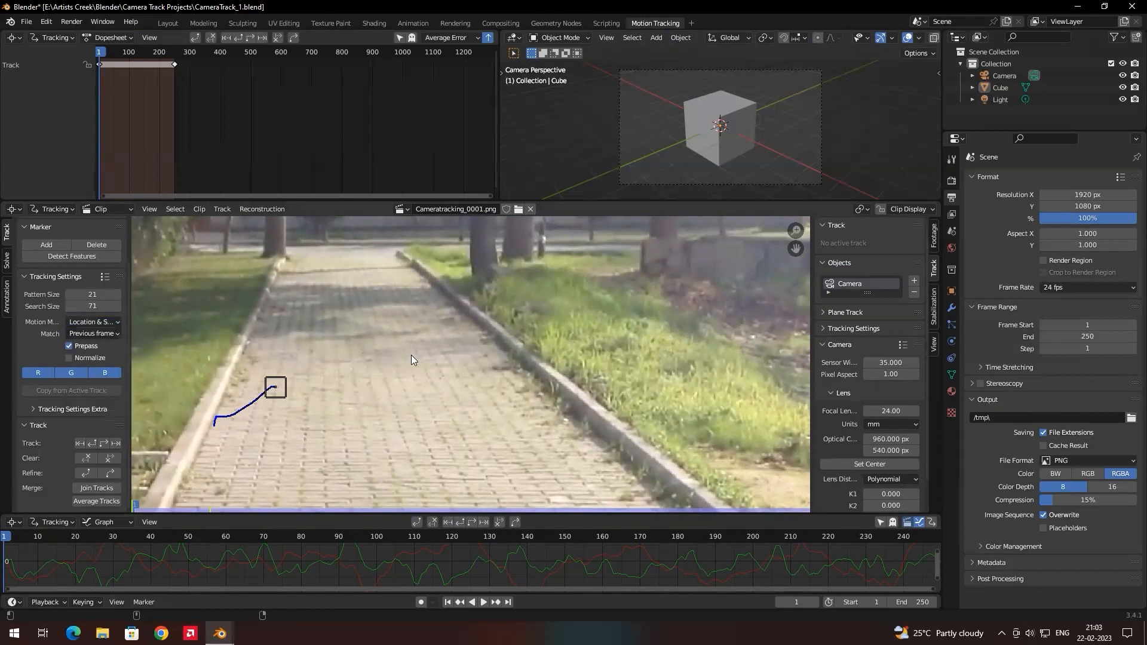
Add a new marker at frame 1 on the dark spot in the paving beside the right kerb and track it forward through the clip.
scroll(513, 367, "up", 8)
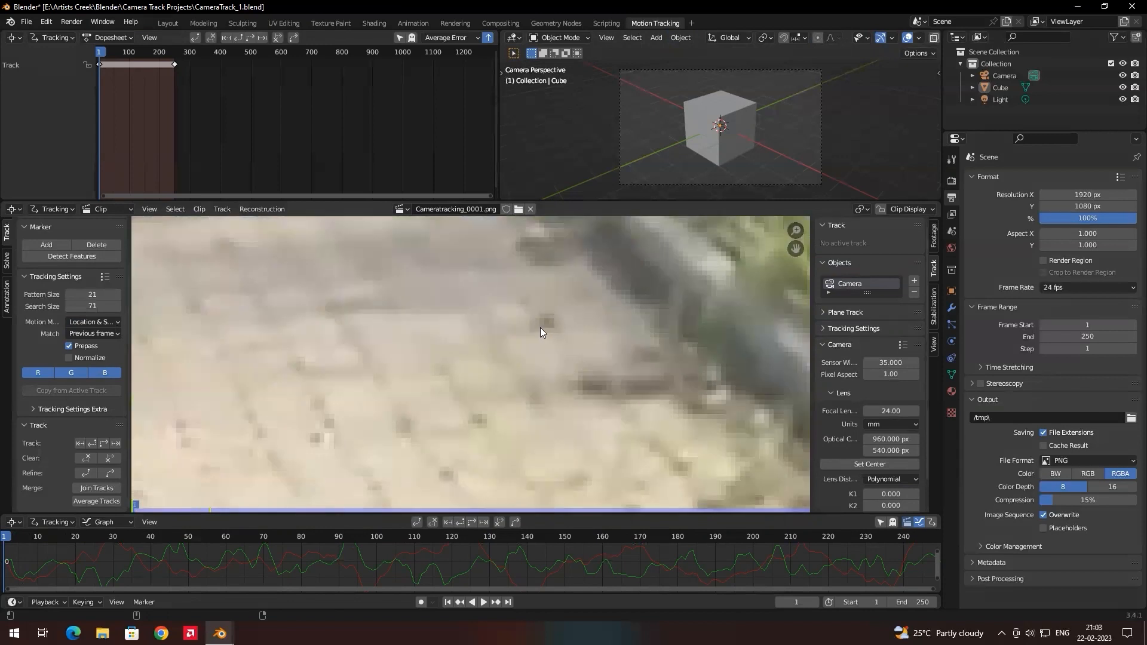
left_click(547, 322, "ctrl")
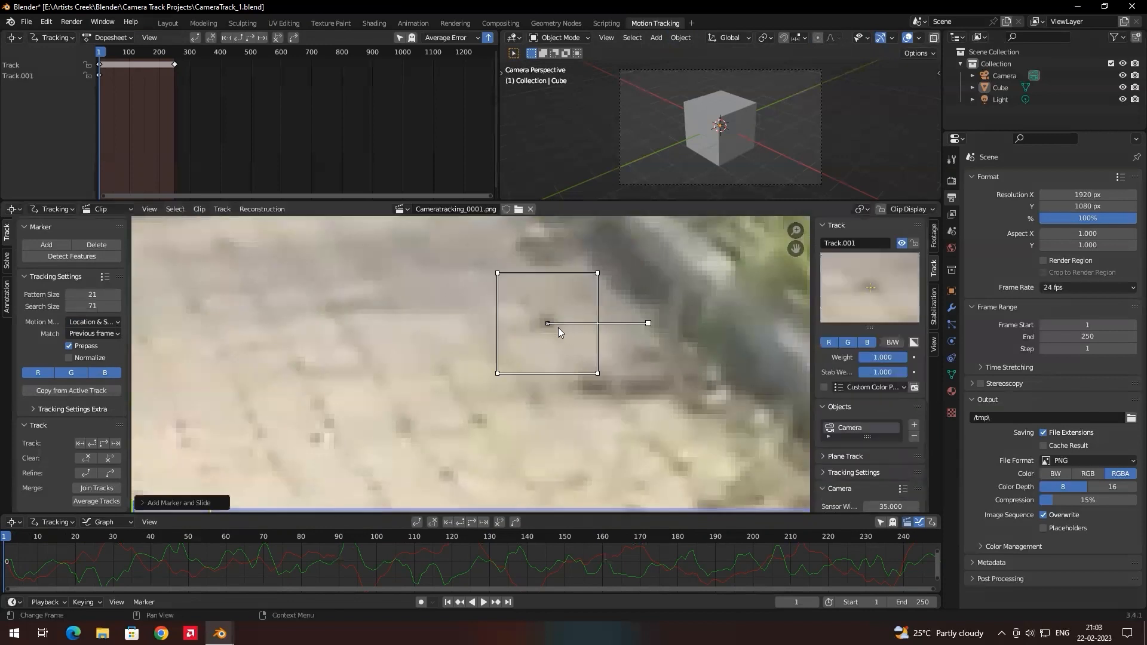
scroll(556, 328, "down", 4)
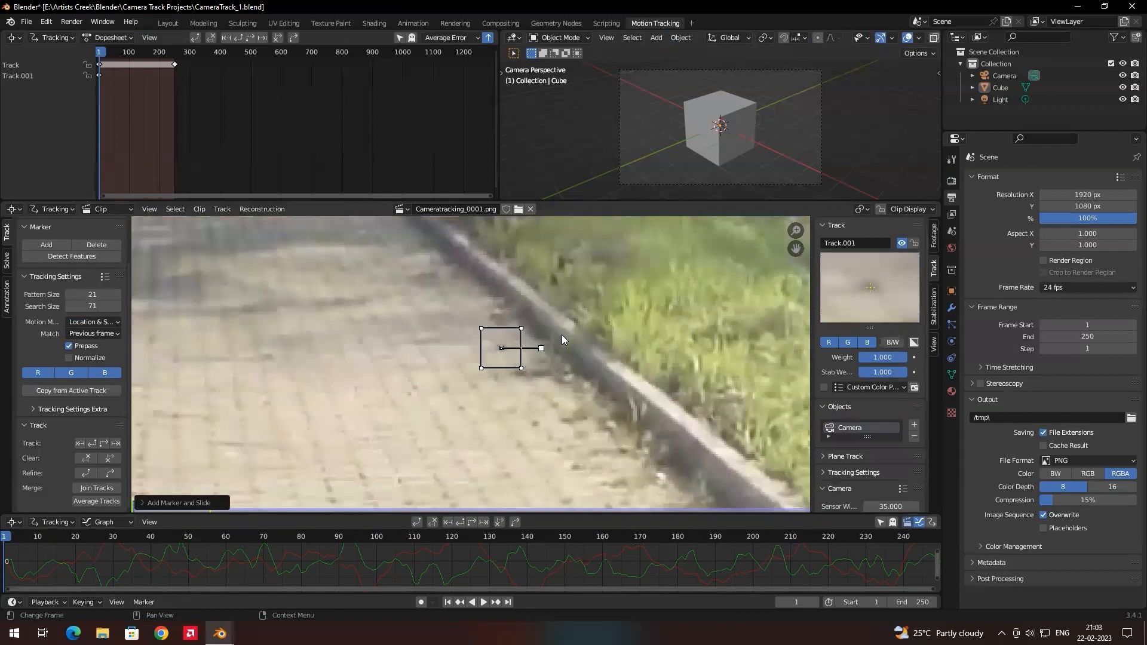
key("ctrl+t")
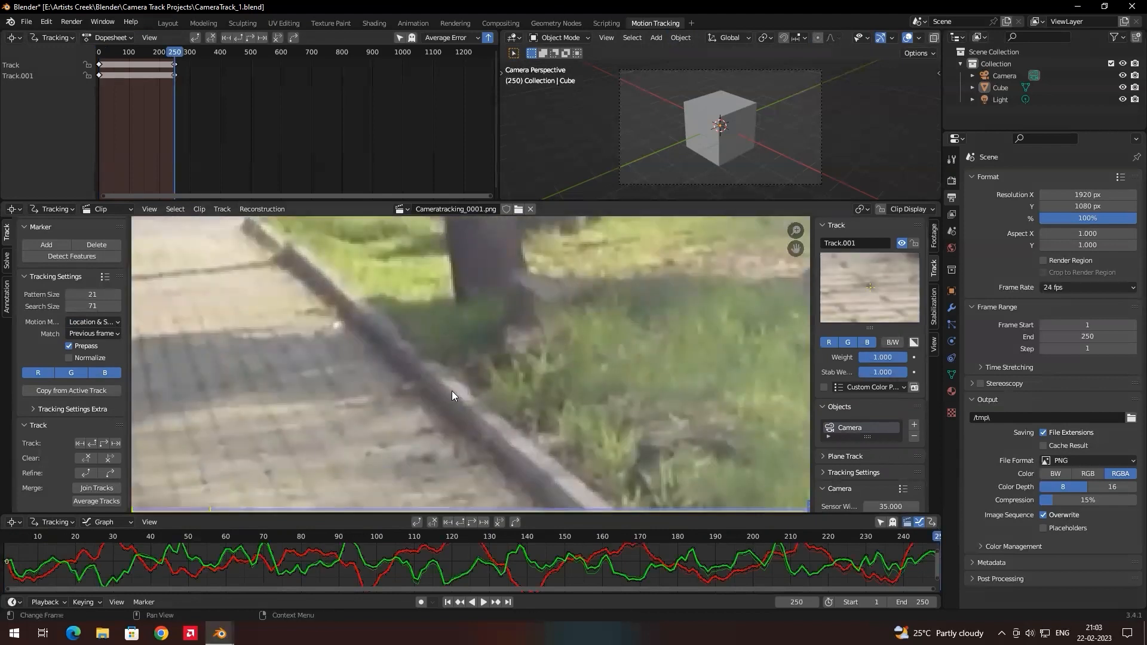
Scrub back through the footage to frame 19 to check the new track beside the right kerb.
scroll(452, 390, "down", 4)
left_click_drag(930, 535, 316, 538)
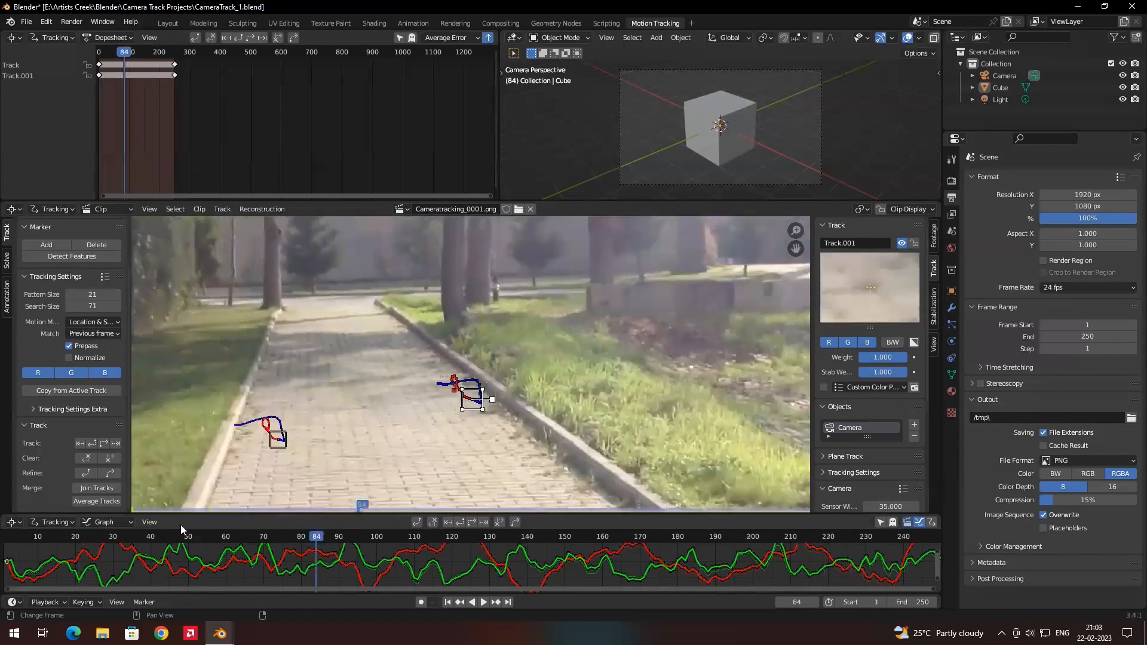
left_click_drag(180, 525, 74, 529)
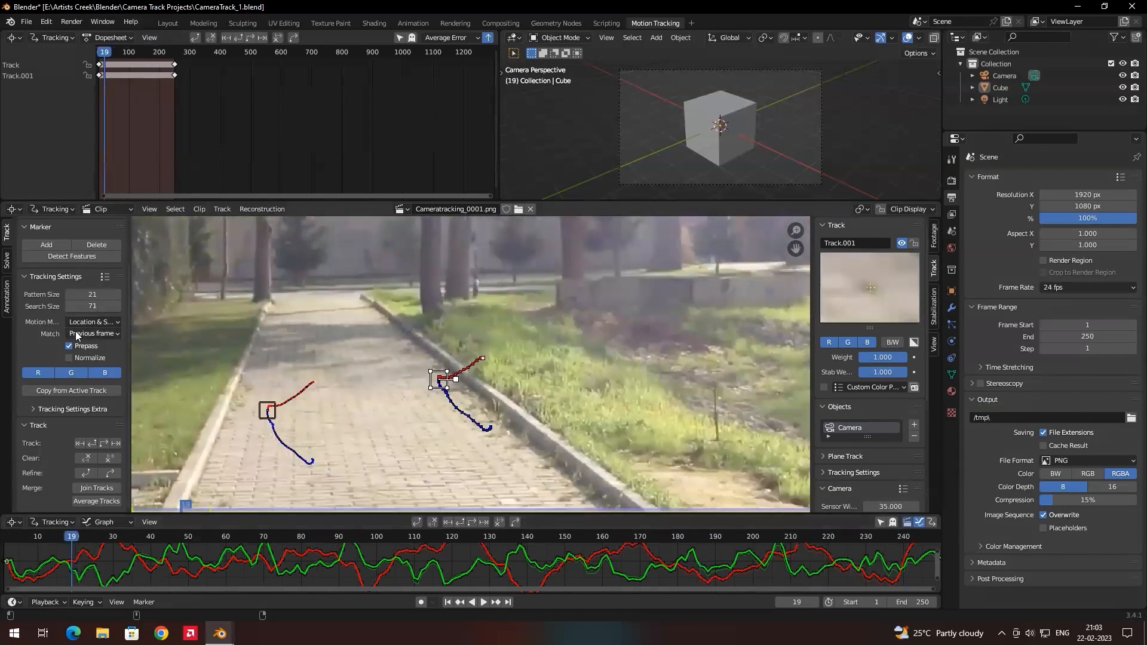
left_click(97, 322)
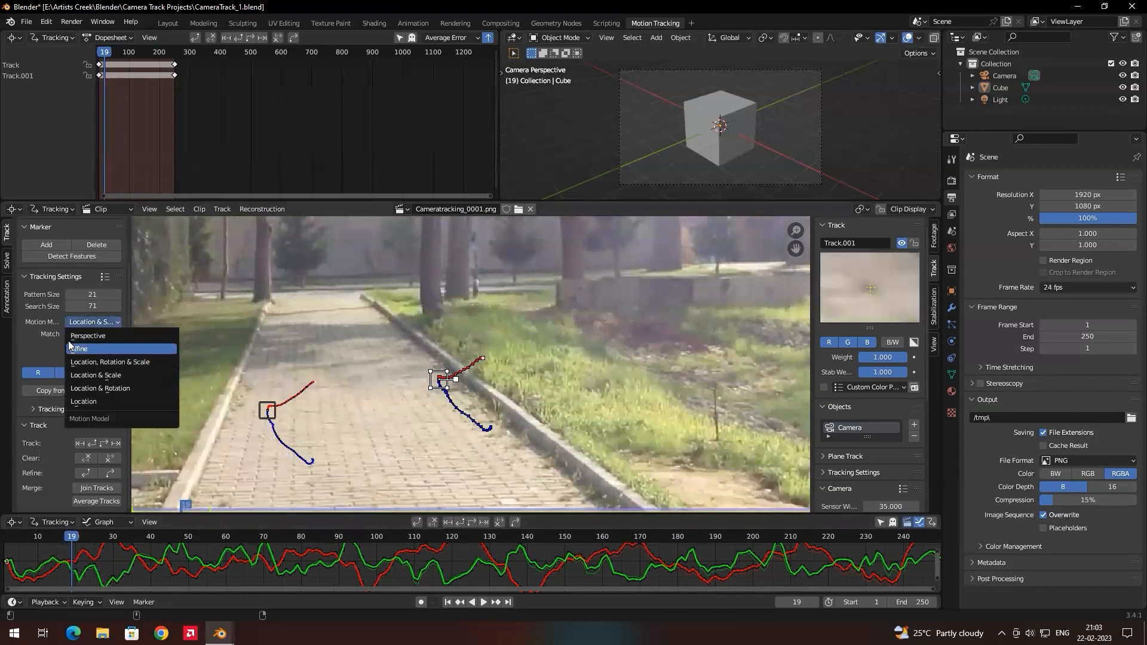
left_click(45, 323)
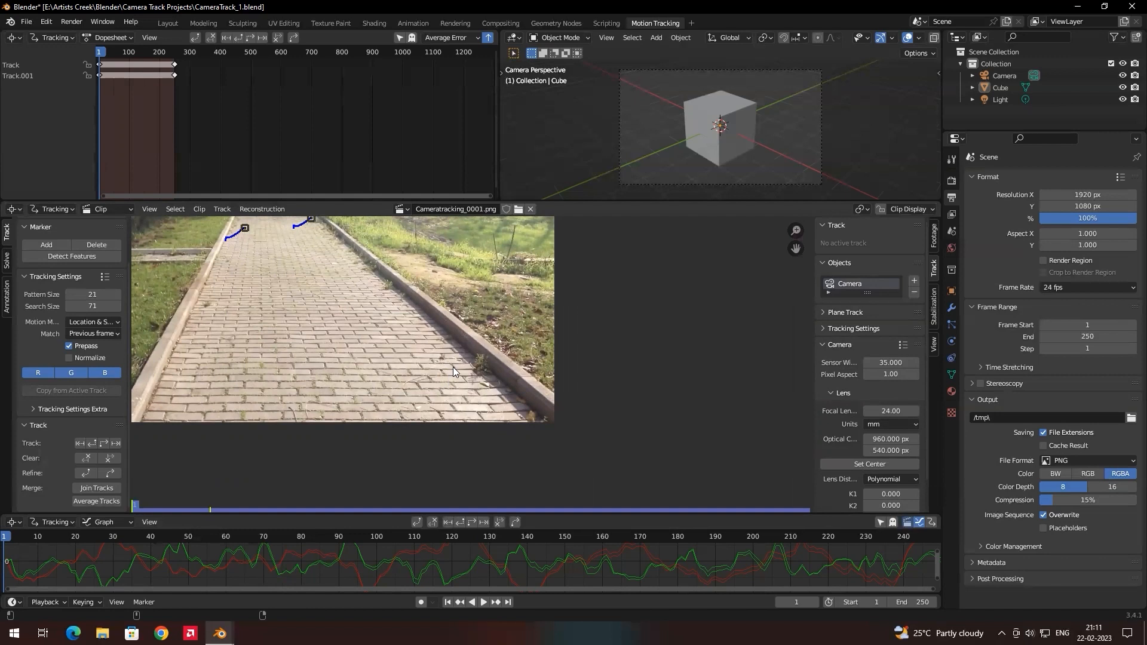
Add a third marker at frame 1 on the tuft in the brick joint near the weed by the right kerb, and centre it there.
scroll(452, 367, "up", 5)
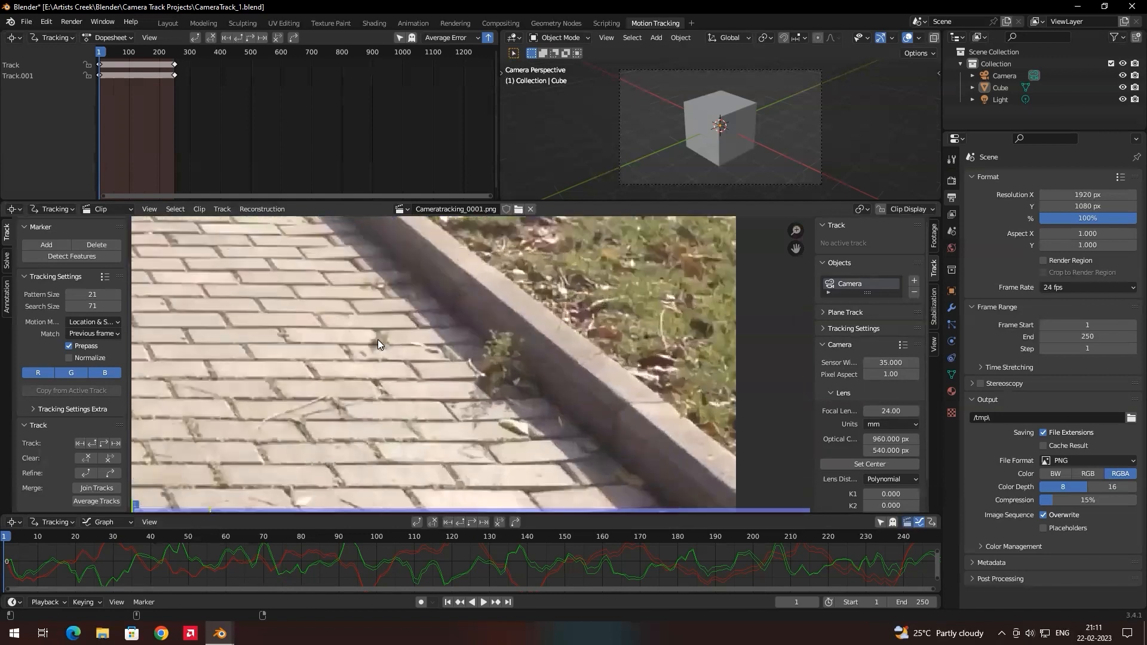
scroll(382, 347, "down", 5)
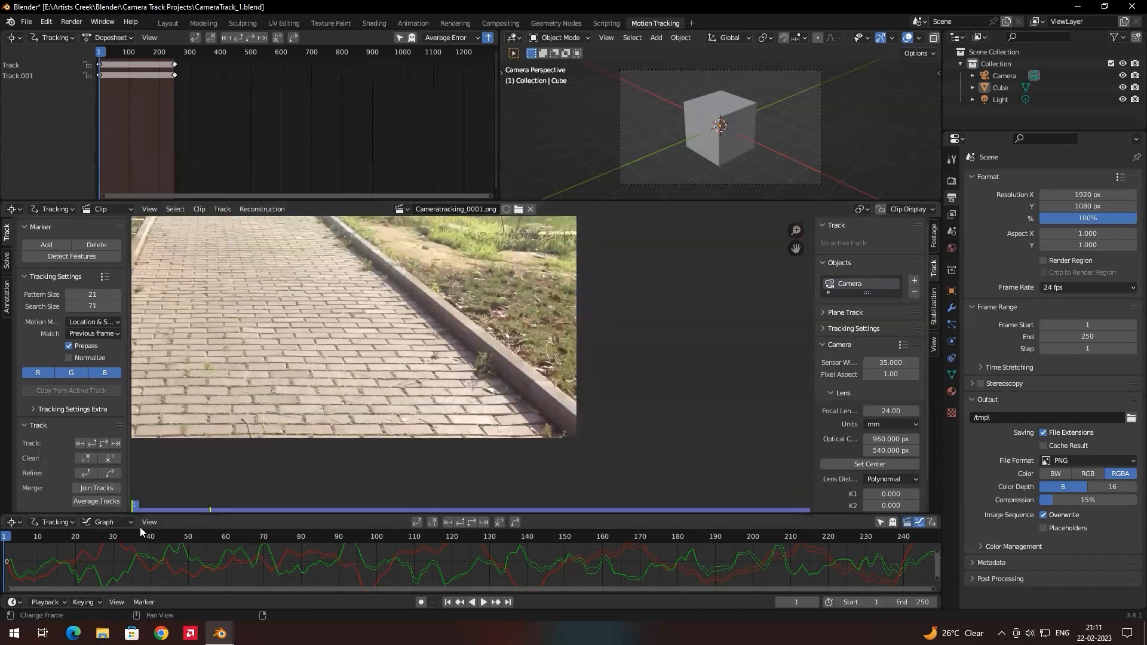
left_click_drag(33, 531, 5, 538)
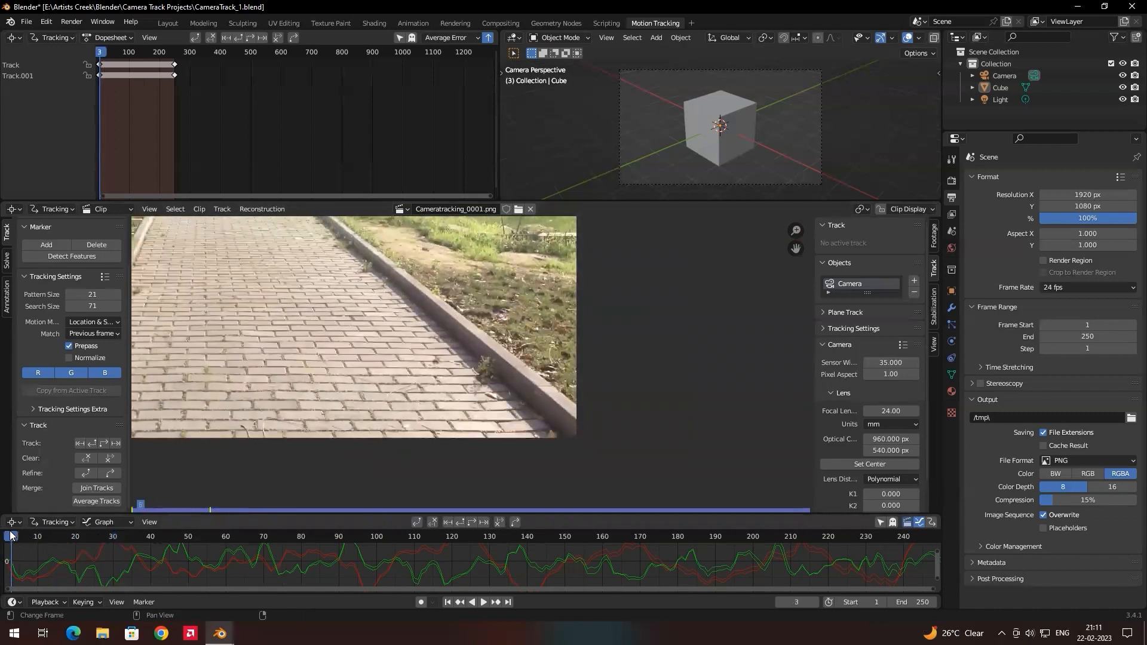
scroll(463, 376, "up", 3)
scroll(464, 376, "up", 1)
left_click(380, 338, "ctrl")
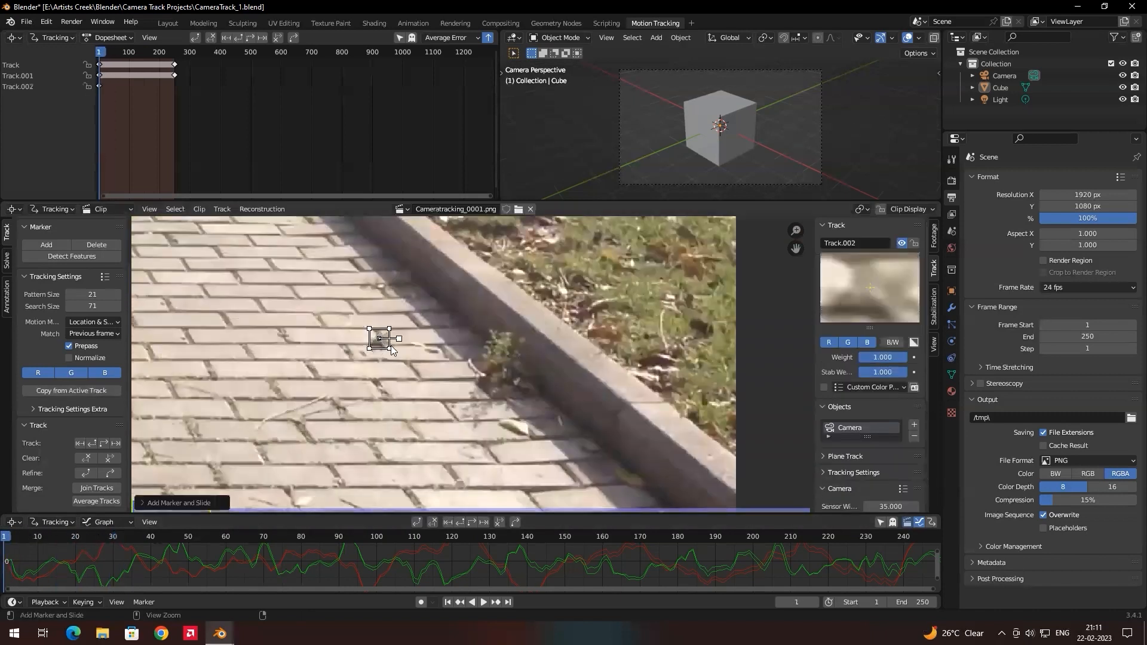
mouse_move(389, 349)
left_mouse_down()
mouse_move(363, 355)
mouse_move(365, 326)
mouse_move(393, 326)
left_mouse_up()
scroll(394, 346, "down", 3)
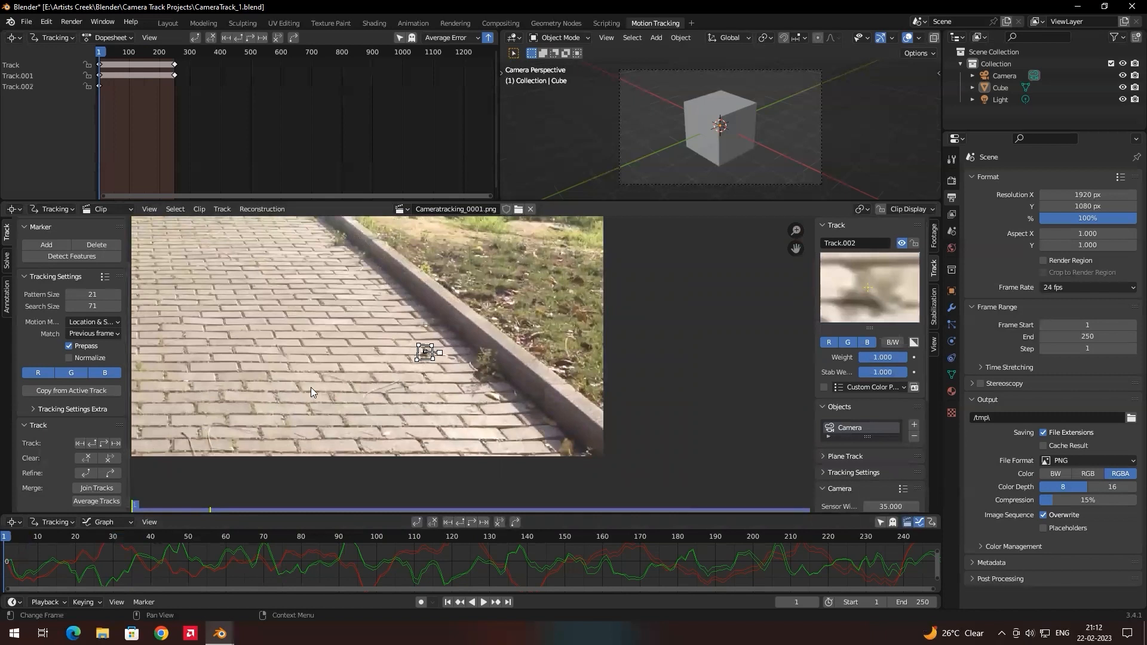
Track the third marker forward and scrub back to frame 26 to check where it leaves the footage.
key("ctrl+t")
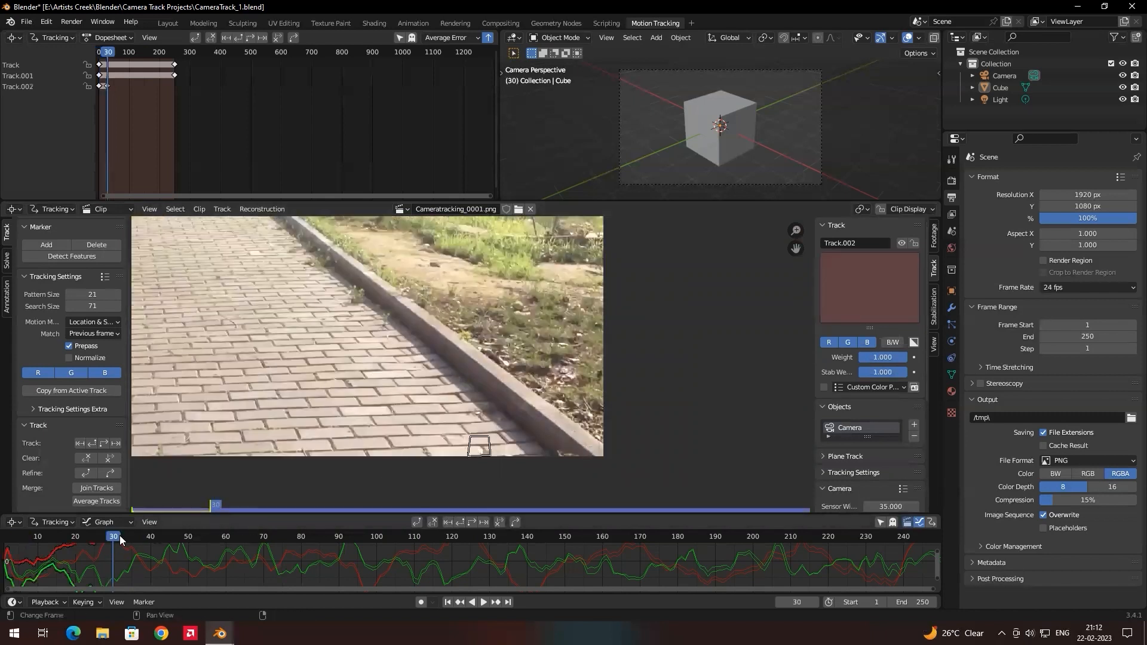
mouse_move(113, 535)
left_mouse_down()
mouse_move(99, 535)
mouse_move(124, 535)
mouse_move(102, 535)
left_mouse_up()
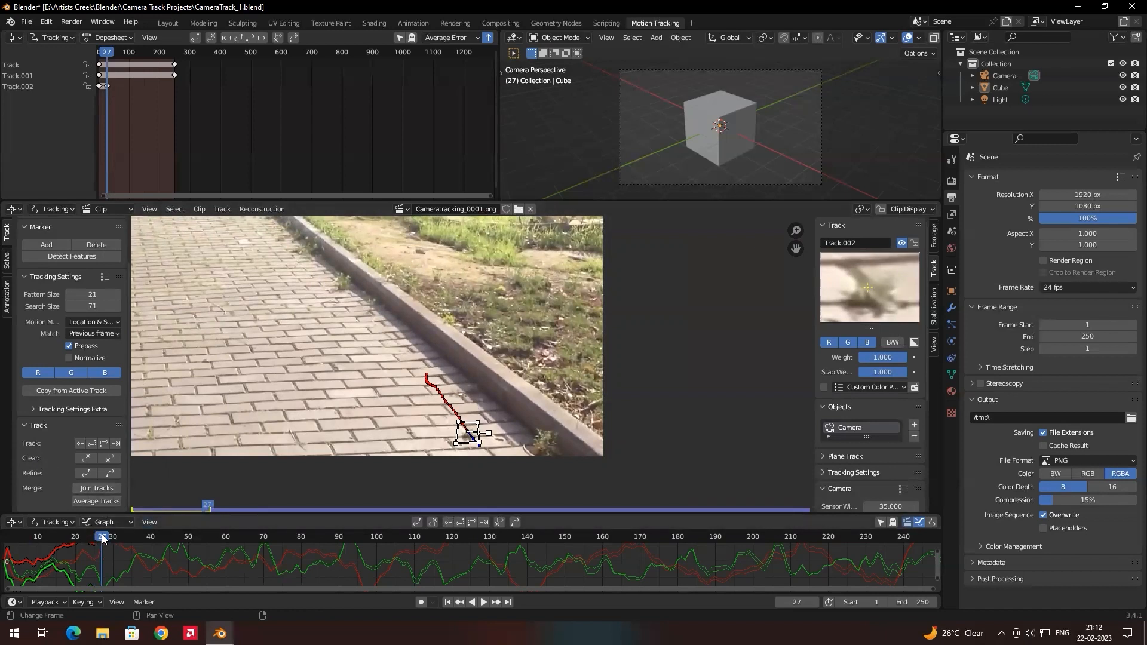
left_click_drag(102, 537, 100, 538)
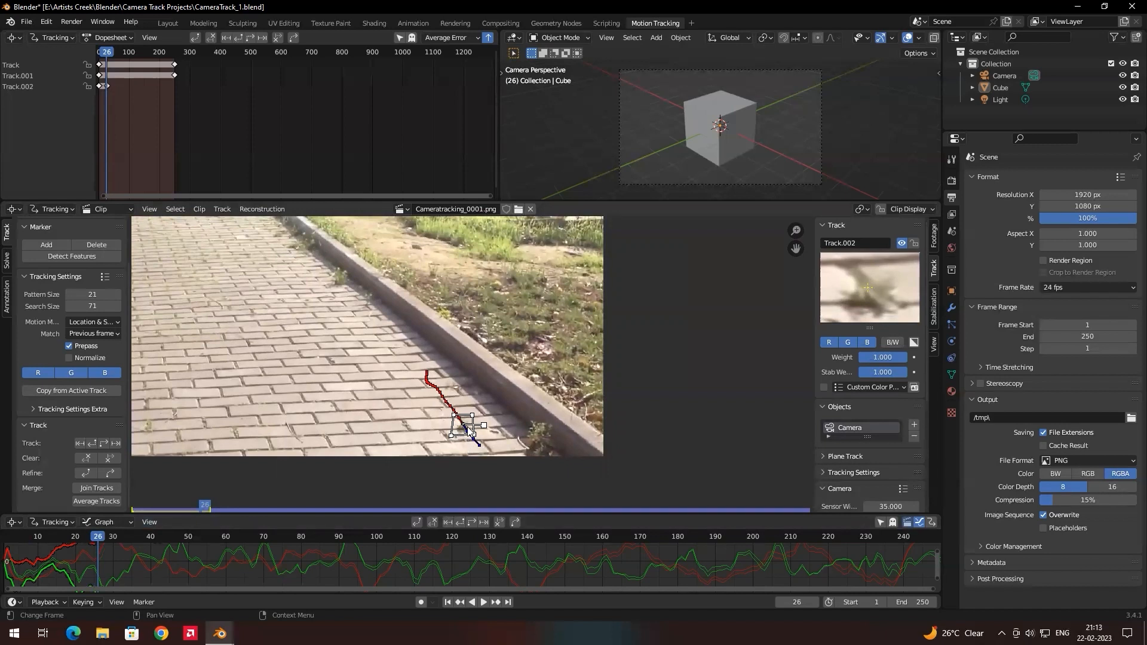
Try clearing the third track's path after frame 26 and then before it, undoing each clear.
left_click(113, 460)
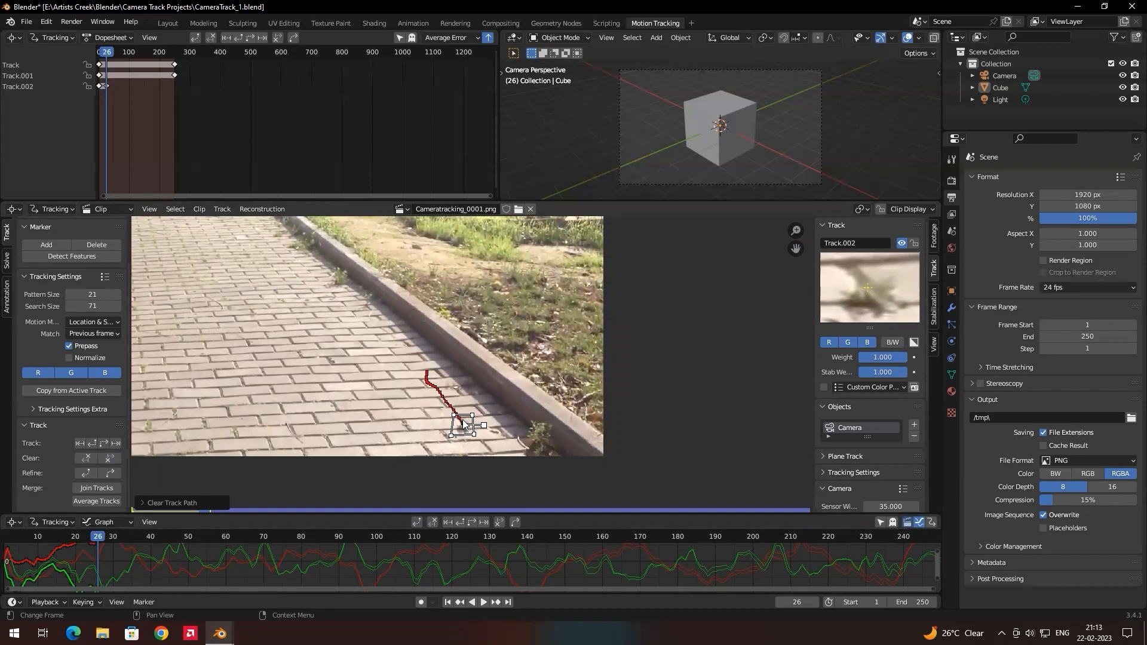
key("ctrl+z")
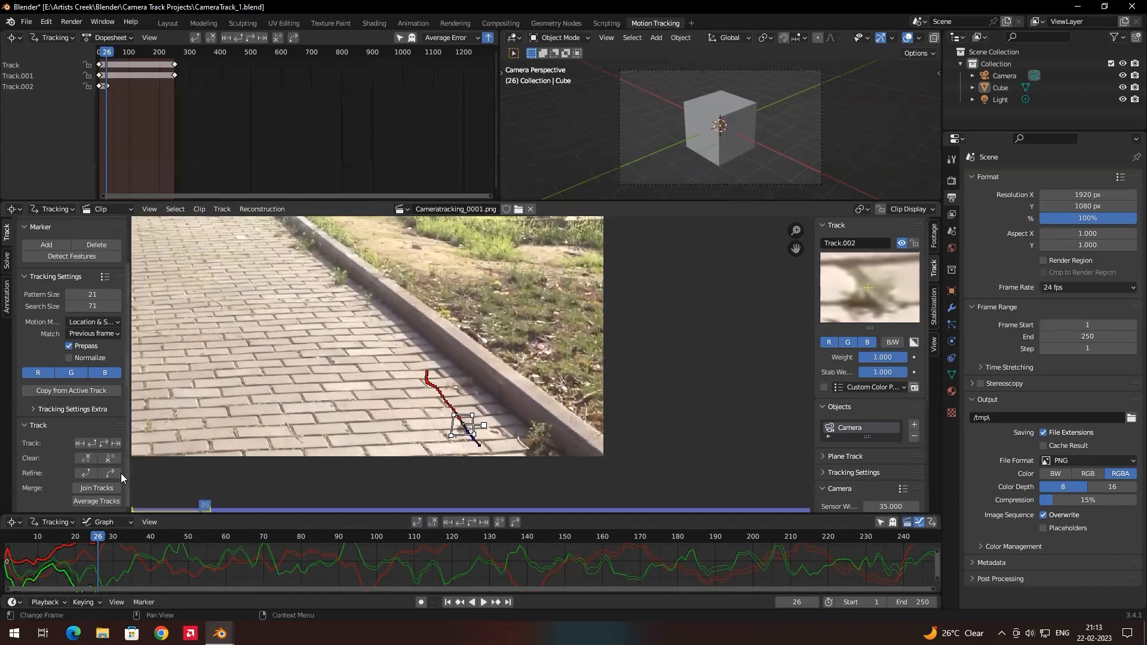
left_click(89, 460)
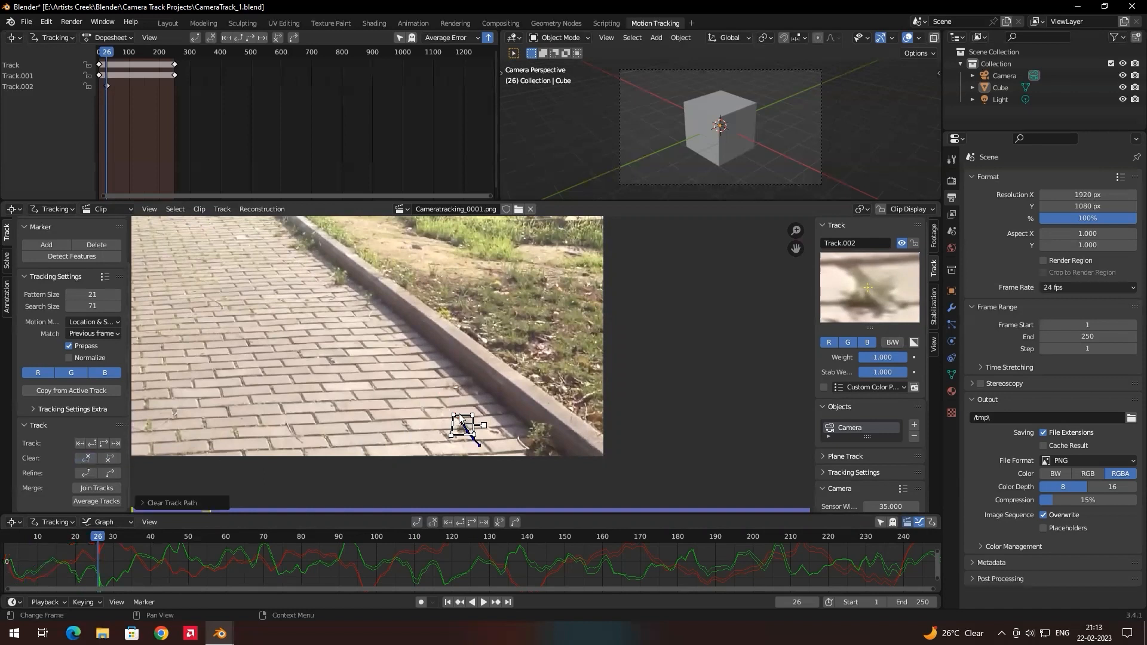
key("ctrl+z")
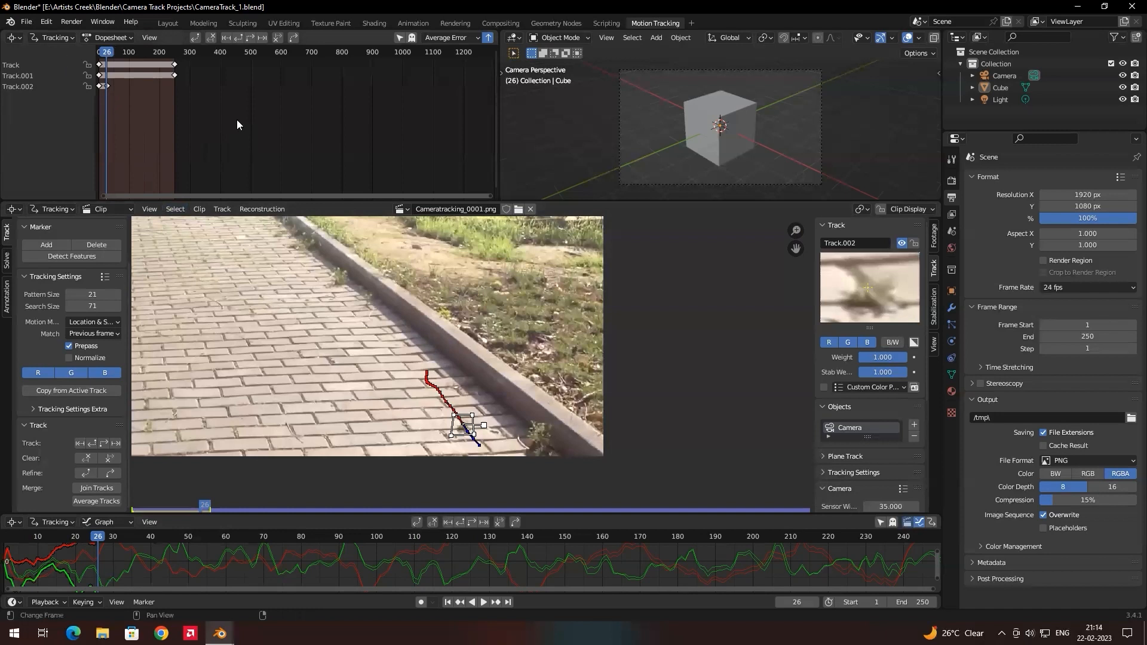
Enlarge the track bars in the Dopesheet and scrub the footage back to frame 15 to check all the tracks.
scroll(140, 117, "up", 2)
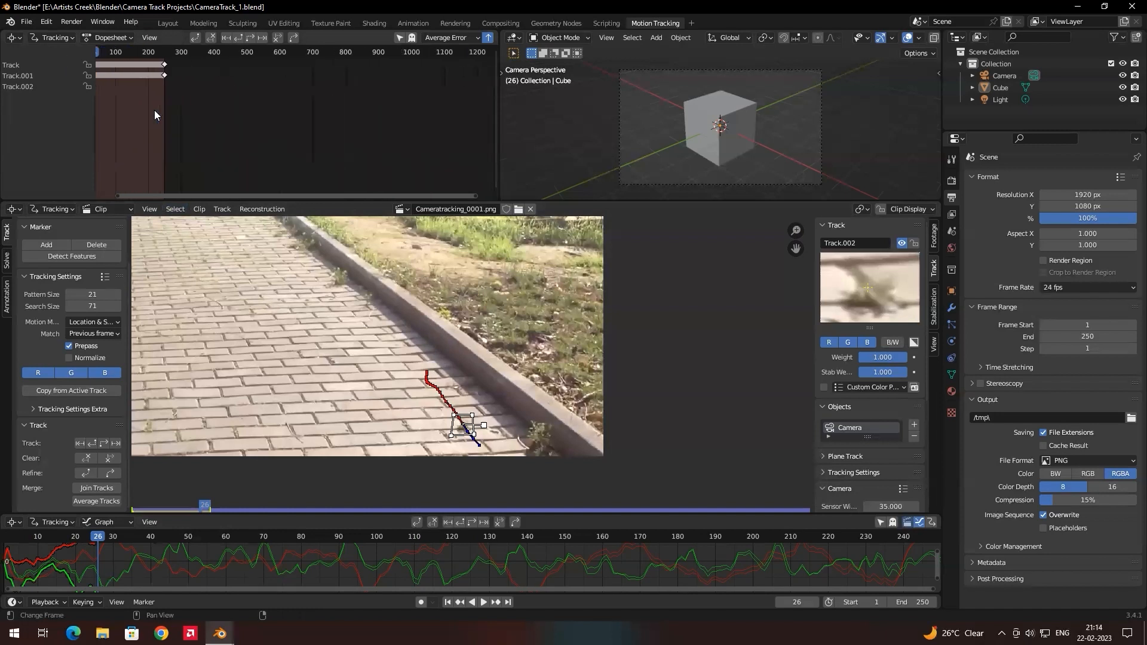
left_click_drag(475, 195, 331, 197)
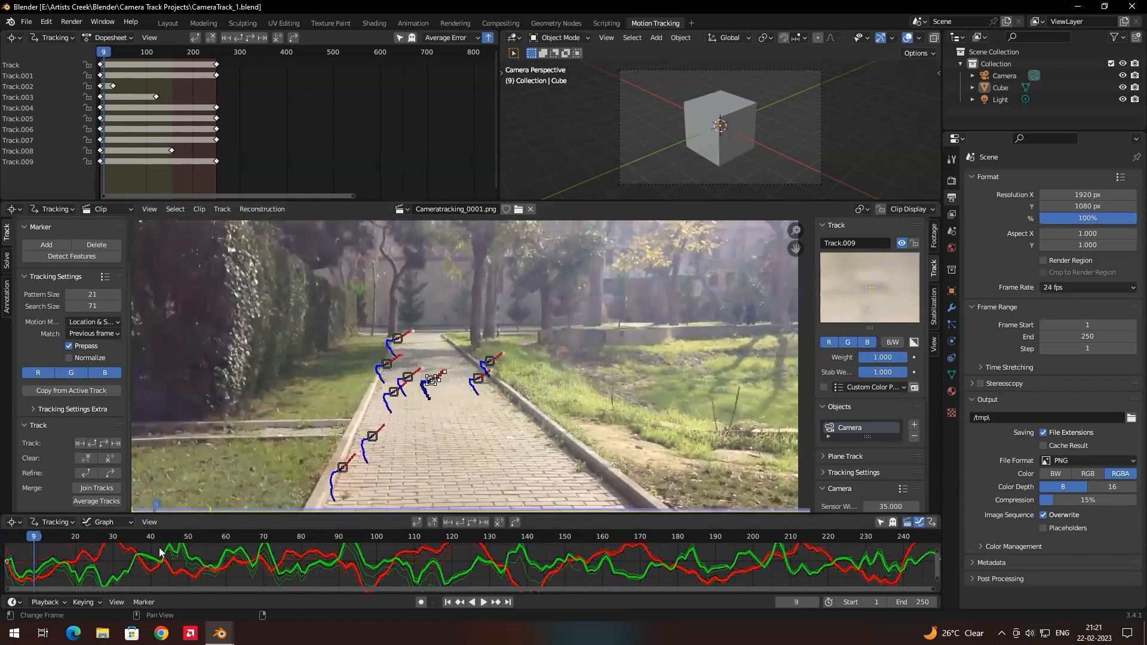
left_click_drag(160, 553, 136, 586)
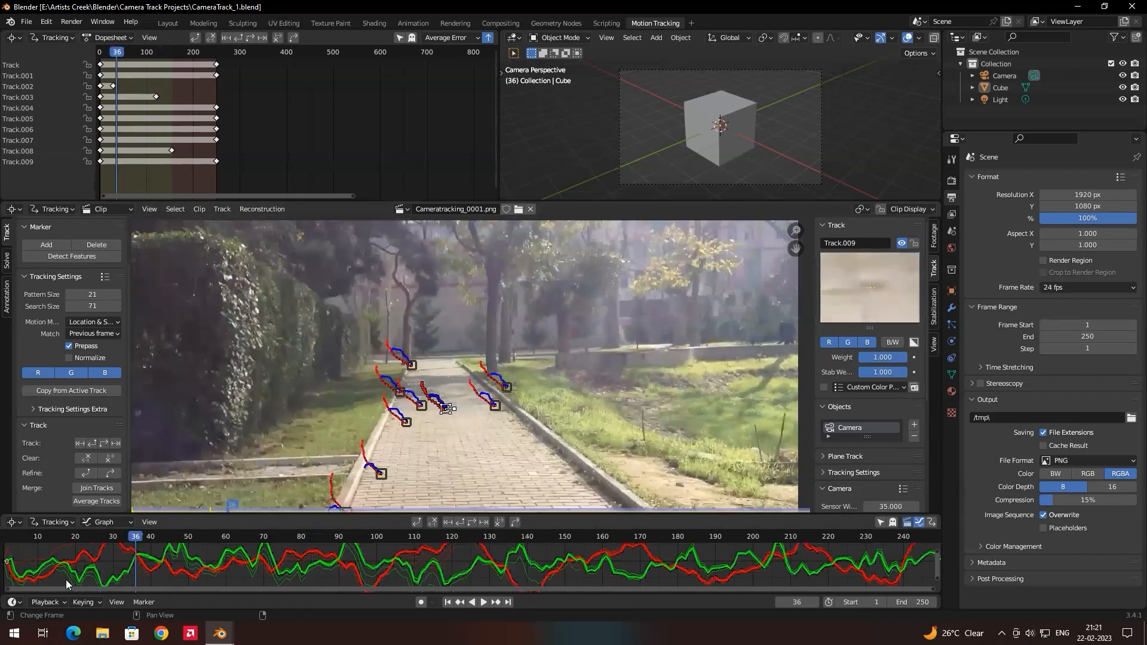
left_click_drag(67, 584, 57, 584)
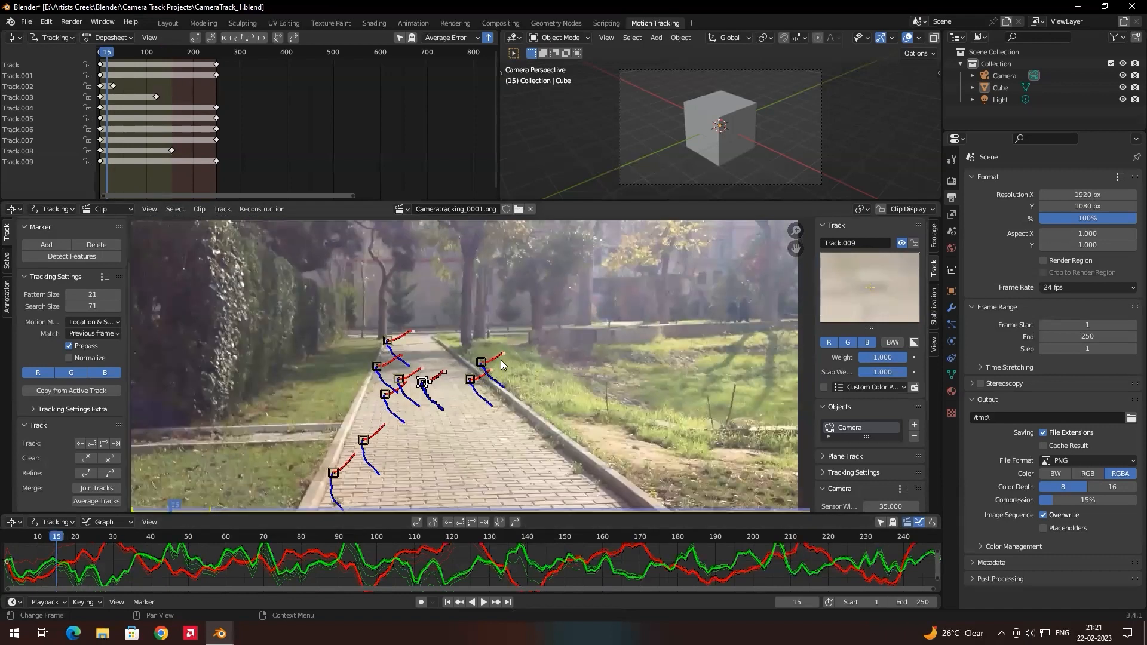